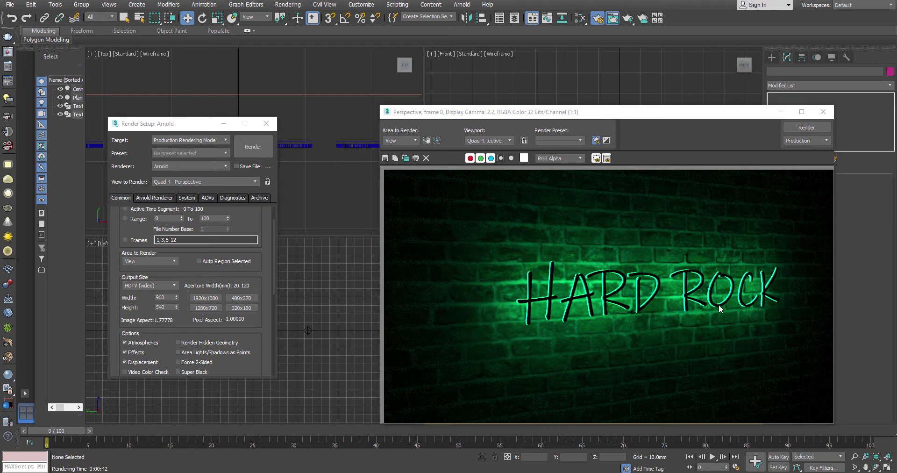
- Move the Rendered Frame Window aside and select the Omni001 light in the Front viewport
{"action": "left_click_drag", "start_coordinate": [667, 116], "coordinate": [624, 105]}
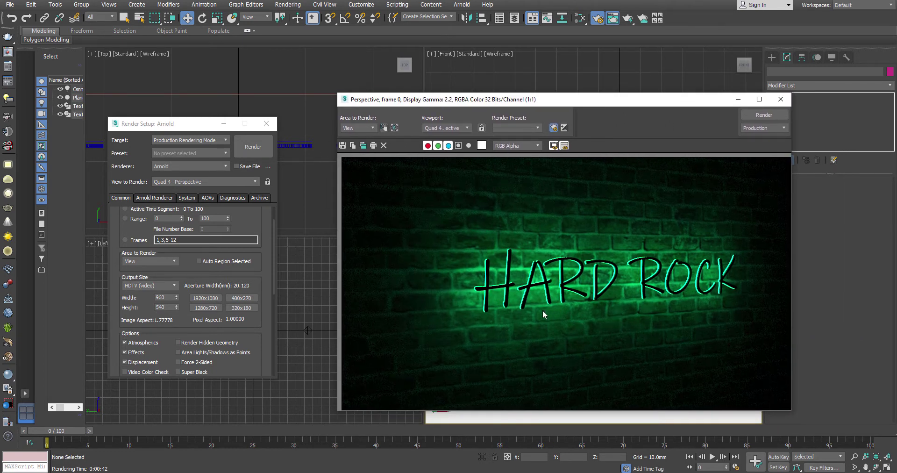
{"action": "left_click_drag", "start_coordinate": [635, 108], "coordinate": [604, 197]}
{"action": "left_click", "coordinate": [637, 136]}
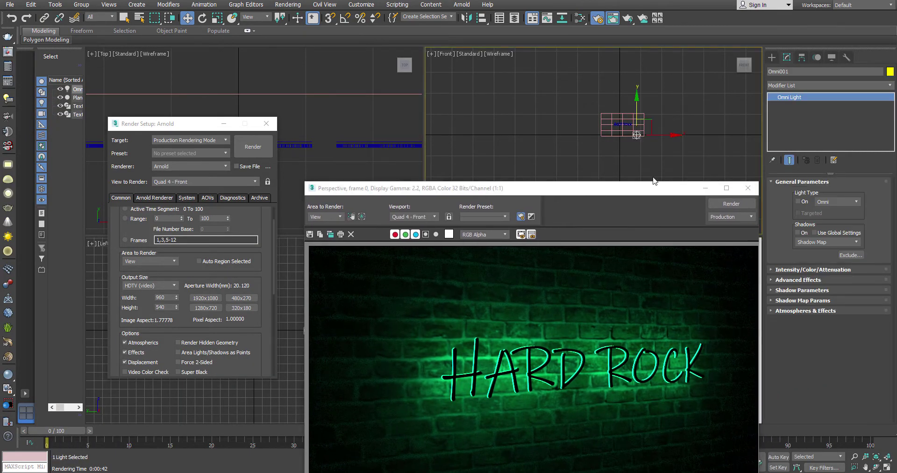
{"action": "left_click_drag", "start_coordinate": [667, 190], "coordinate": [500, 141]}
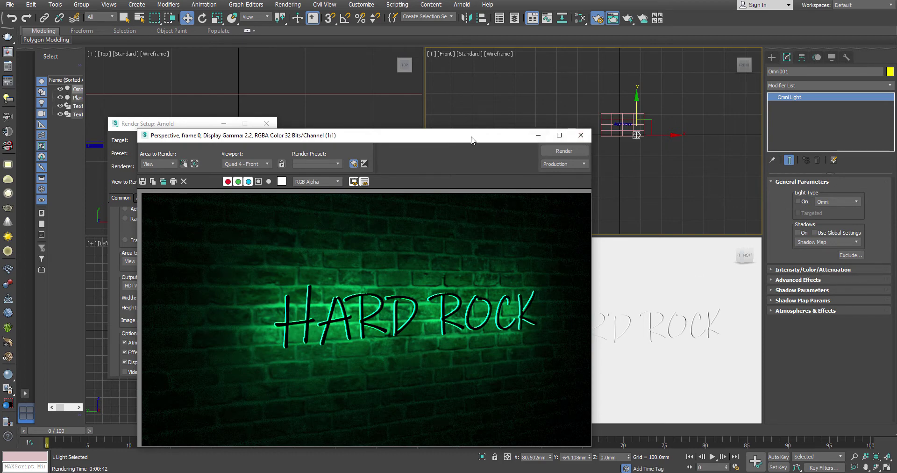
{"action": "left_click", "coordinate": [580, 136]}
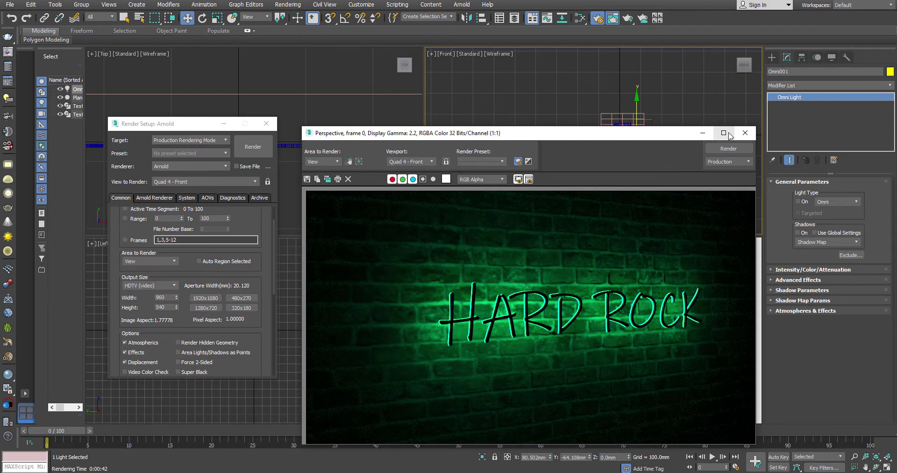
- Delete the Omni001 light and frame the views on the brick wall plane
{"action": "left_click", "coordinate": [745, 132]}
{"action": "key", "text": "Delete"}
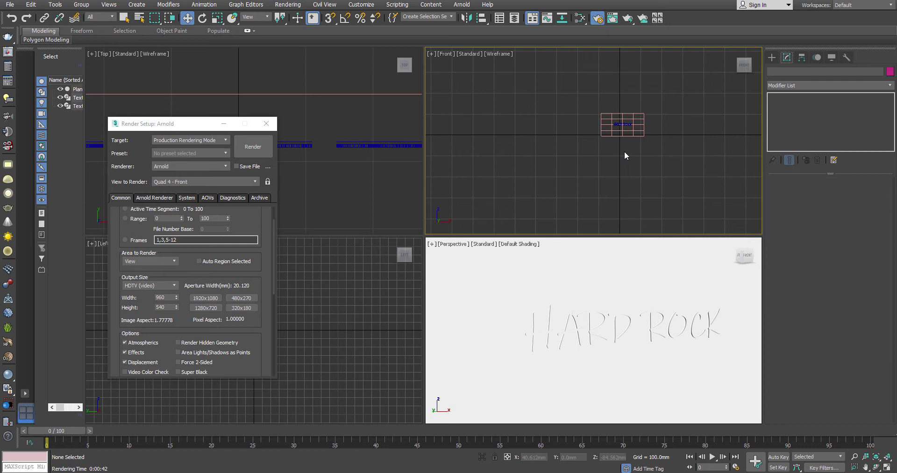
{"action": "left_click", "coordinate": [305, 146]}
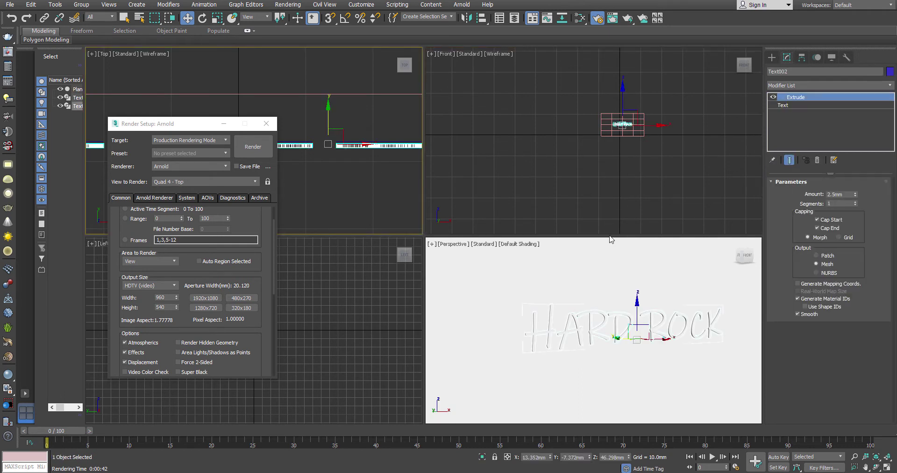
{"action": "left_click", "coordinate": [558, 286]}
{"action": "key", "text": "z"}
{"action": "scroll", "coordinate": [594, 327], "scroll_direction": "up", "scroll_amount": 3}
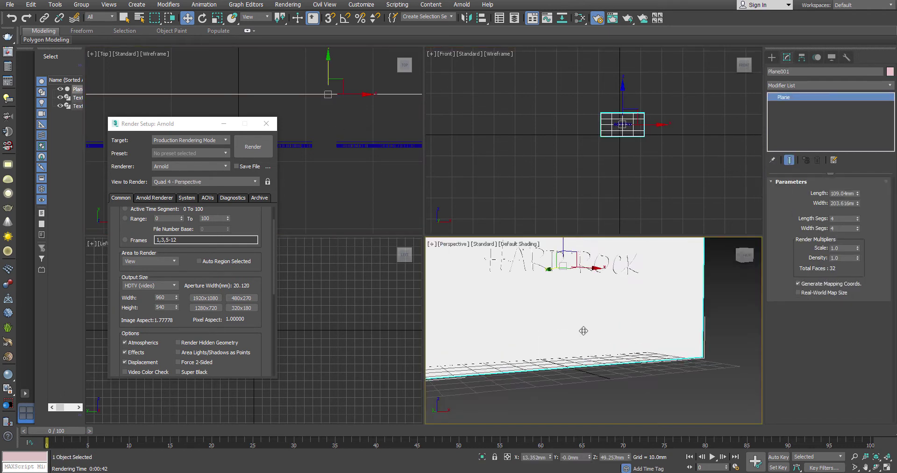
{"action": "scroll", "coordinate": [656, 386], "scroll_direction": "down", "scroll_amount": 6}
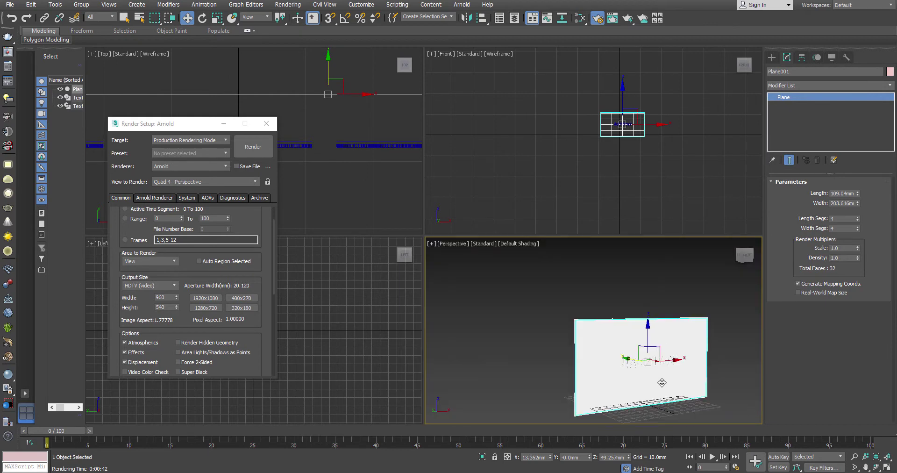
{"action": "scroll", "coordinate": [662, 383], "scroll_direction": "up", "scroll_amount": 3}
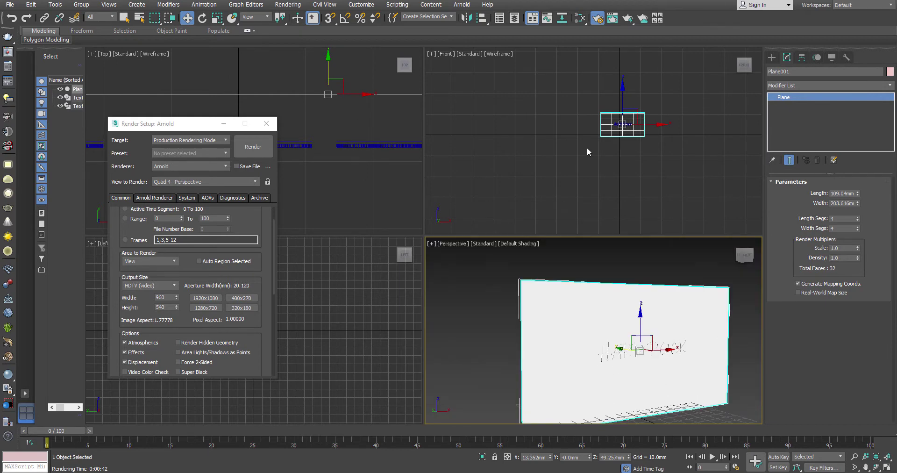
{"action": "middle_click_drag", "start_coordinate": [526, 317], "coordinate": [555, 338], "text": "alt"}
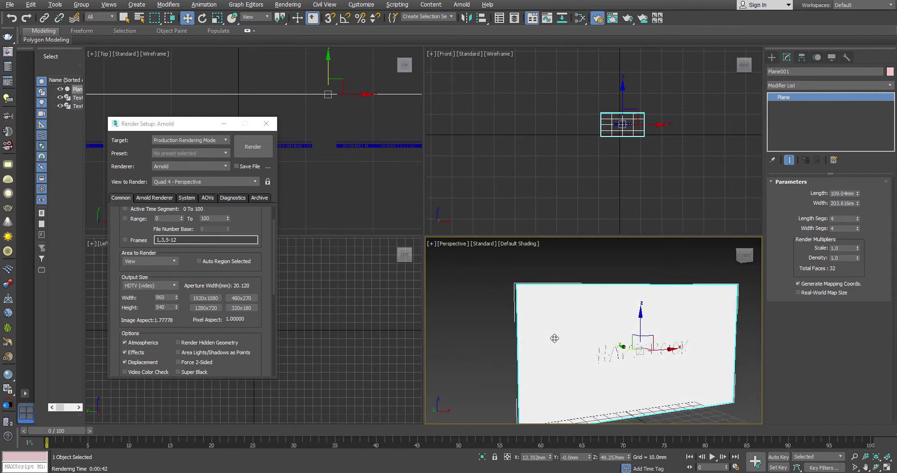
{"action": "scroll", "coordinate": [629, 150], "scroll_direction": "up", "scroll_amount": 4}
{"action": "middle_click_drag", "start_coordinate": [624, 114], "coordinate": [620, 192]}
{"action": "scroll", "coordinate": [612, 177], "scroll_direction": "up", "scroll_amount": 3}
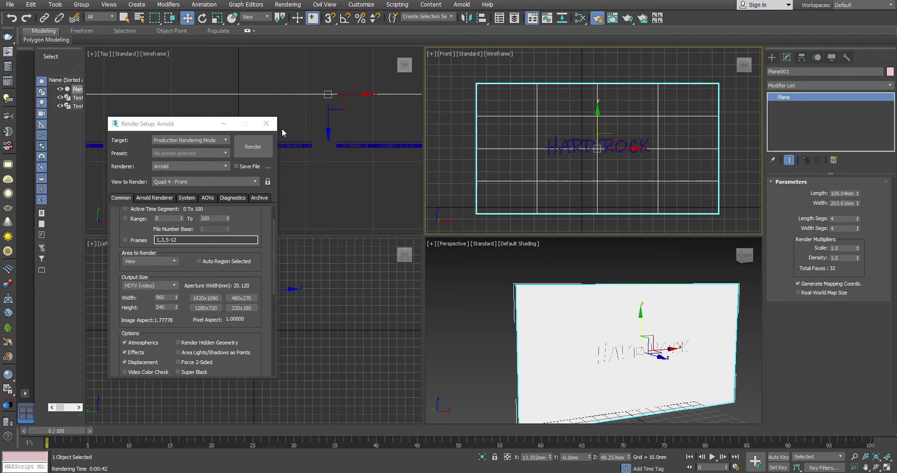
- Close Render Setup, then select the HARD ROCK text and show its modifier settings
{"action": "left_click", "coordinate": [266, 124]}
{"action": "left_click", "coordinate": [772, 57]}
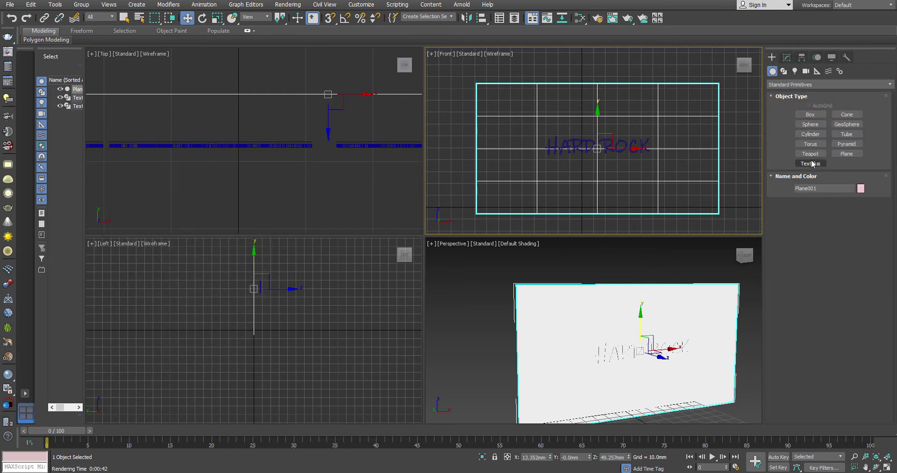
{"action": "left_click", "coordinate": [786, 73]}
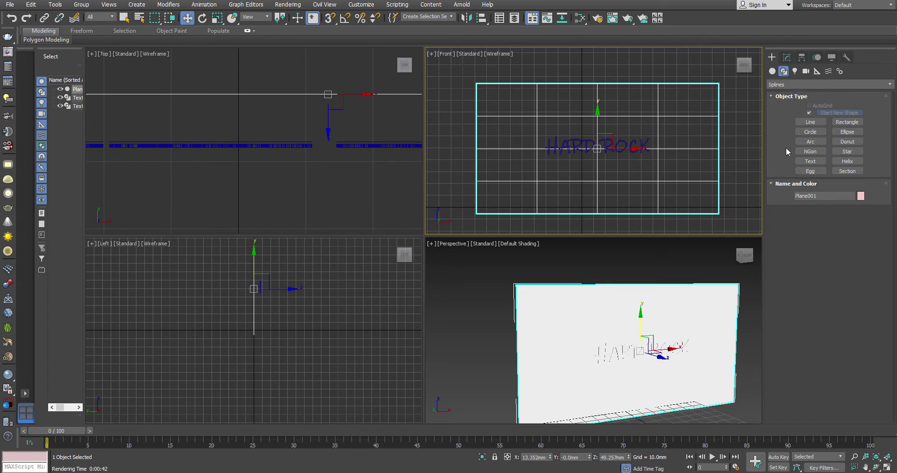
{"action": "left_click", "coordinate": [813, 164]}
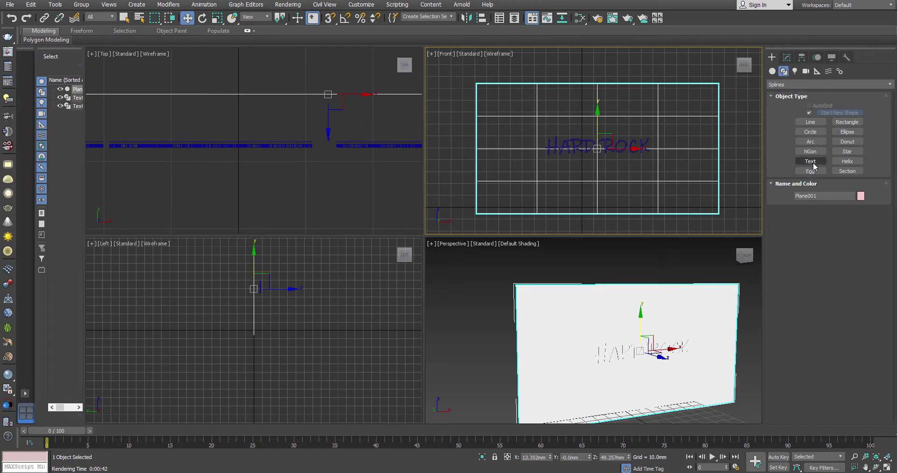
{"action": "right_click", "coordinate": [553, 173]}
{"action": "left_click", "coordinate": [560, 150]}
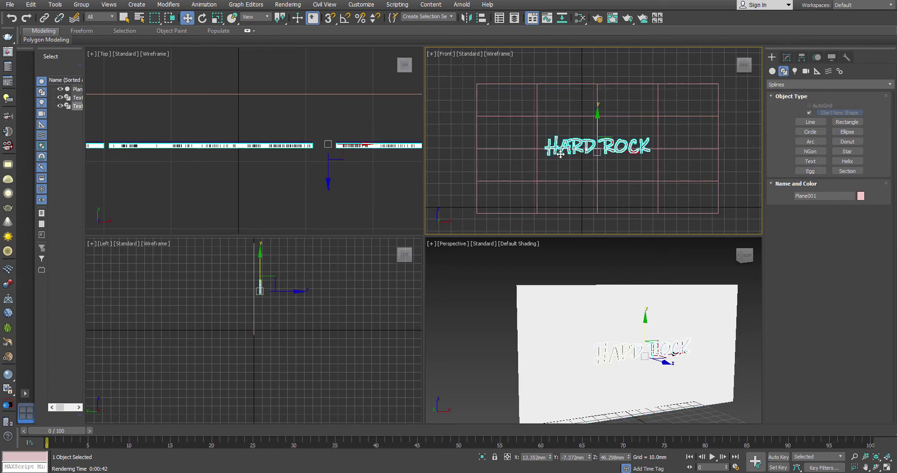
{"action": "left_click", "coordinate": [787, 57]}
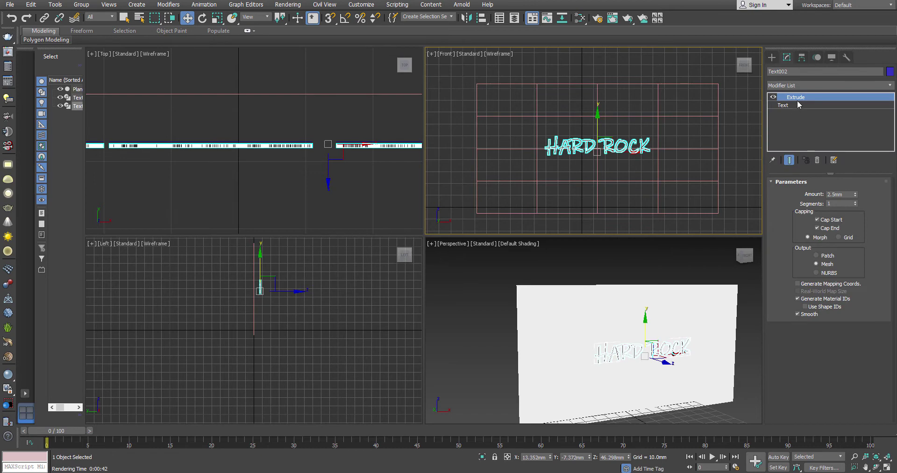
{"action": "scroll", "coordinate": [270, 186], "scroll_direction": "up", "scroll_amount": 5}
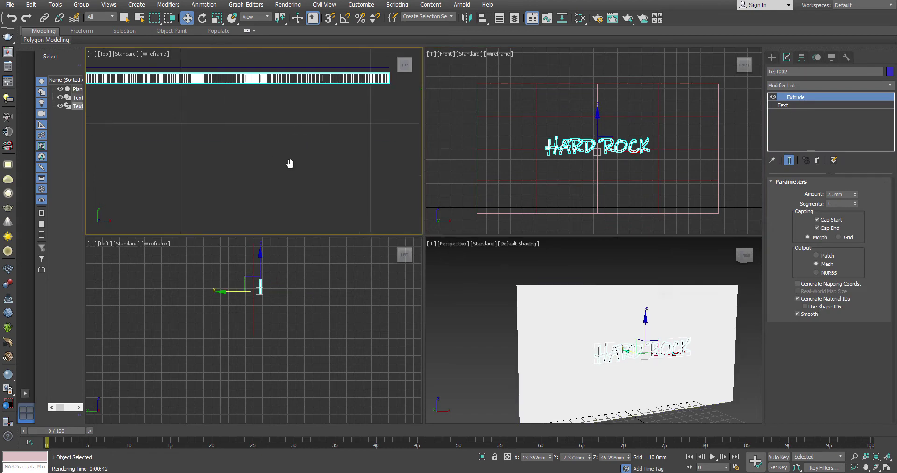
- Select the flat Text001 lettering, angle the Perspective view, and render it
{"action": "left_click", "coordinate": [292, 136]}
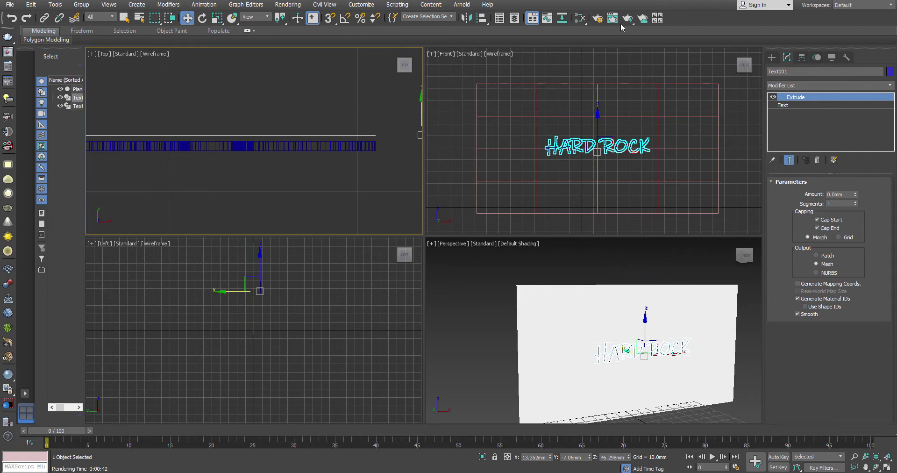
{"action": "scroll", "coordinate": [671, 330], "scroll_direction": "up", "scroll_amount": 4}
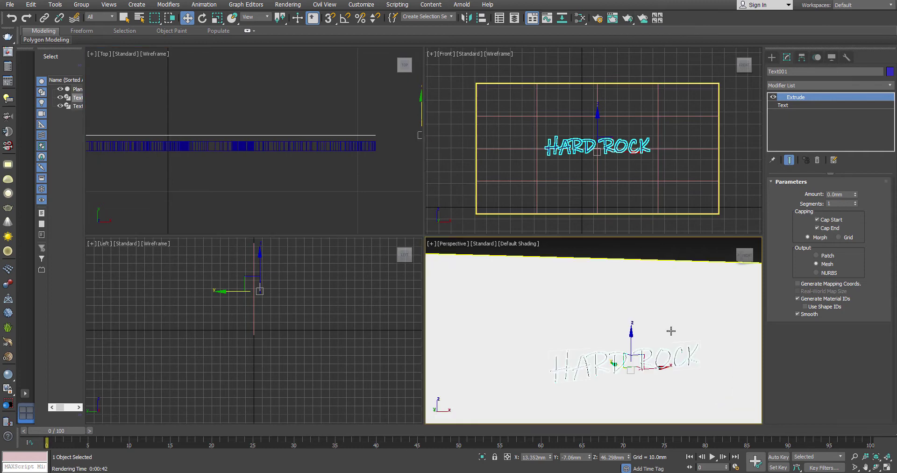
{"action": "middle_click_drag", "start_coordinate": [671, 331], "coordinate": [656, 322], "text": "alt"}
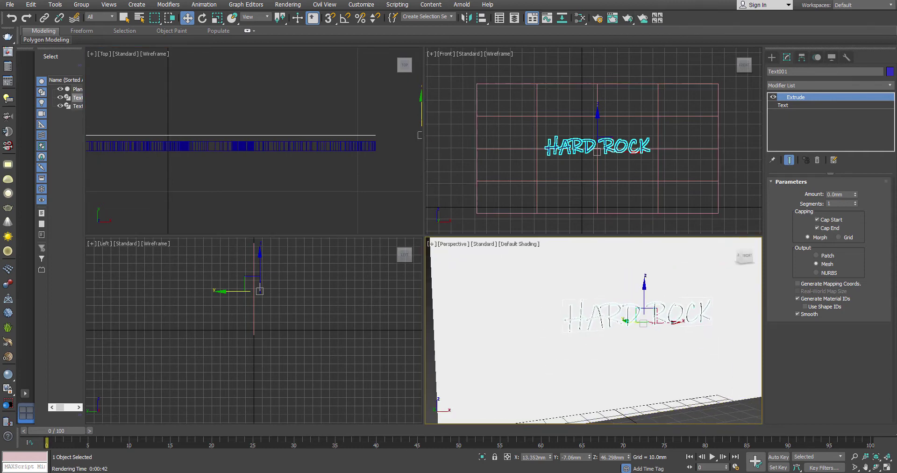
{"action": "left_click", "coordinate": [628, 19]}
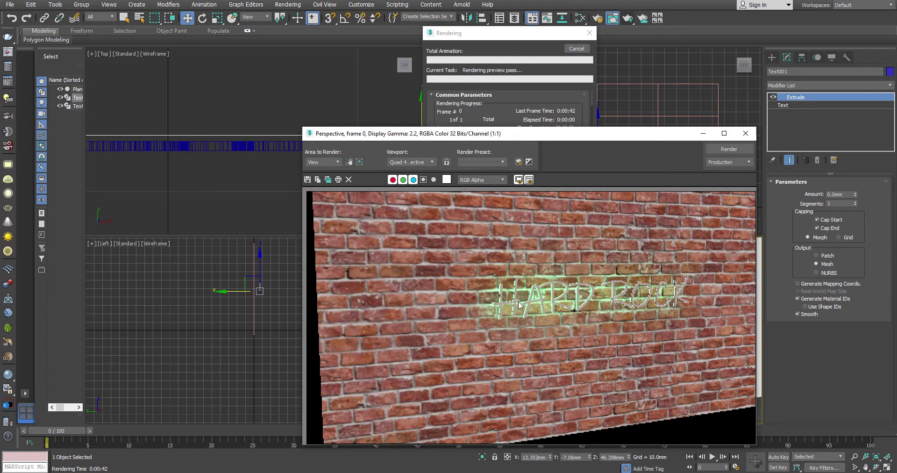
- Close the frame window and cancel the render in progress
{"action": "left_click", "coordinate": [746, 133]}
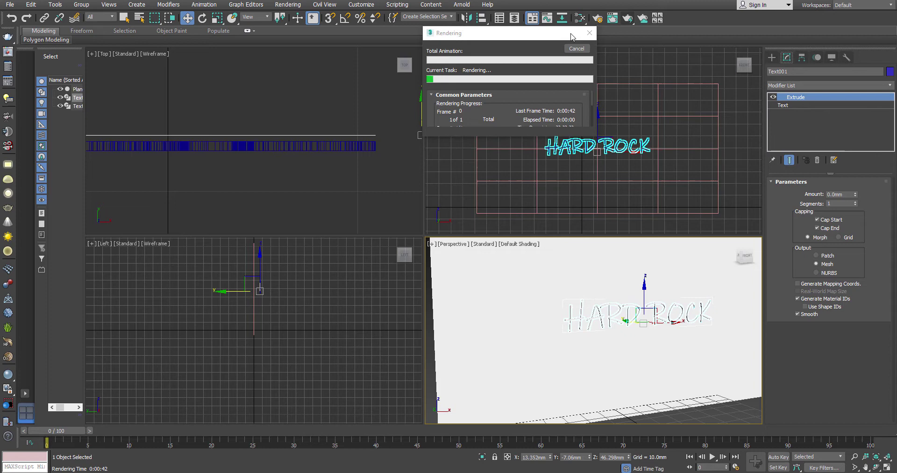
{"action": "left_click", "coordinate": [576, 49]}
{"action": "scroll", "coordinate": [591, 346], "scroll_direction": "up", "scroll_amount": 5}
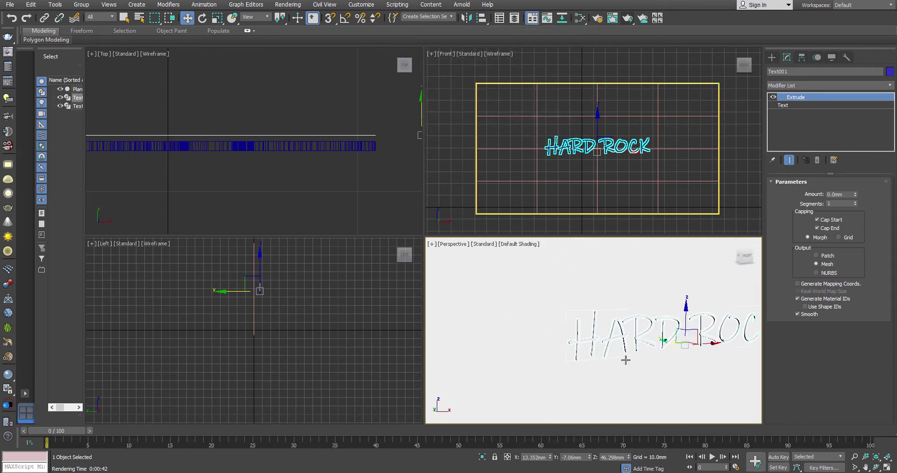
- Delete the extruded Text002 copy of HARD ROCK, leaving Text001
{"action": "middle_click_drag", "start_coordinate": [627, 360], "coordinate": [665, 381], "text": "alt"}
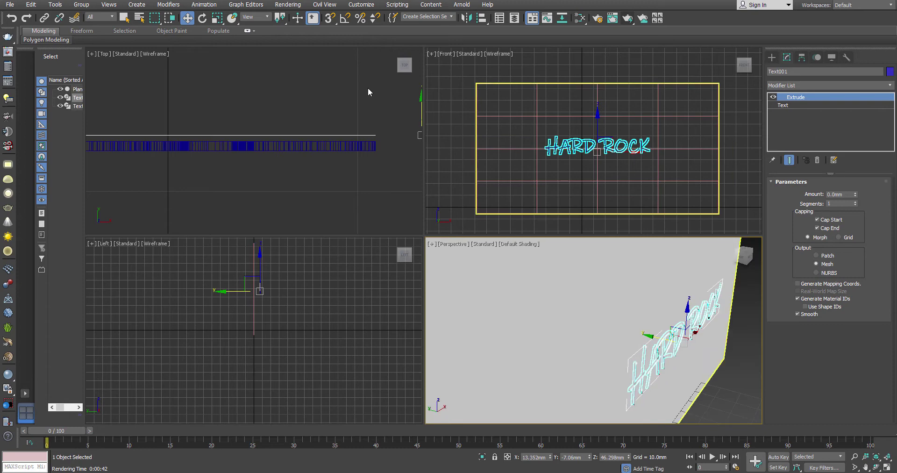
{"action": "left_click", "coordinate": [322, 141]}
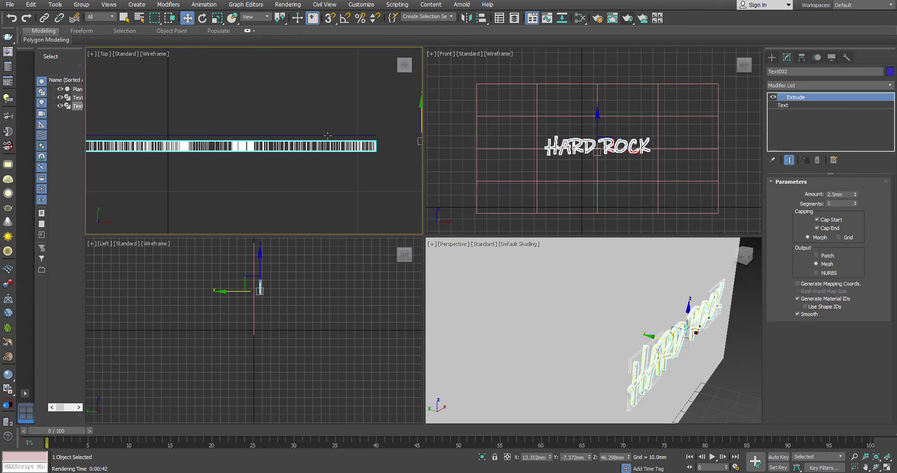
{"action": "left_click", "coordinate": [327, 135]}
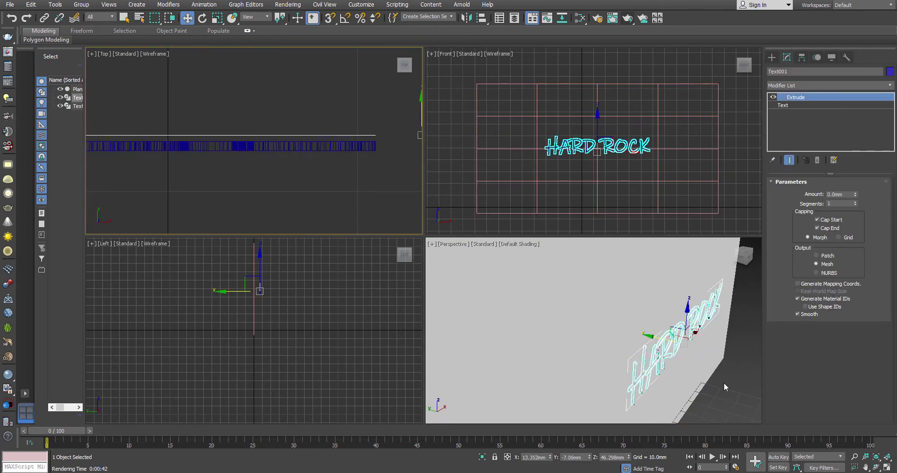
{"action": "left_click", "coordinate": [331, 148]}
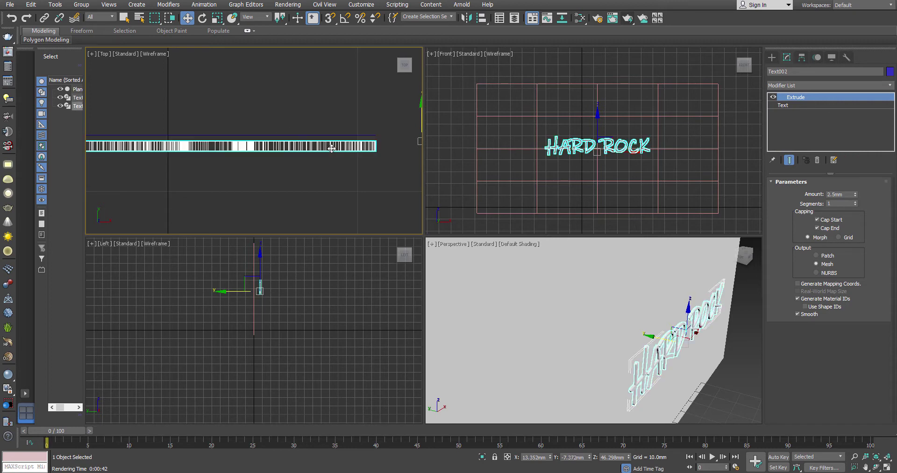
{"action": "key", "text": "Delete"}
- Set Text001's Extrude Amount to 1.0mm
{"action": "left_click", "coordinate": [330, 136]}
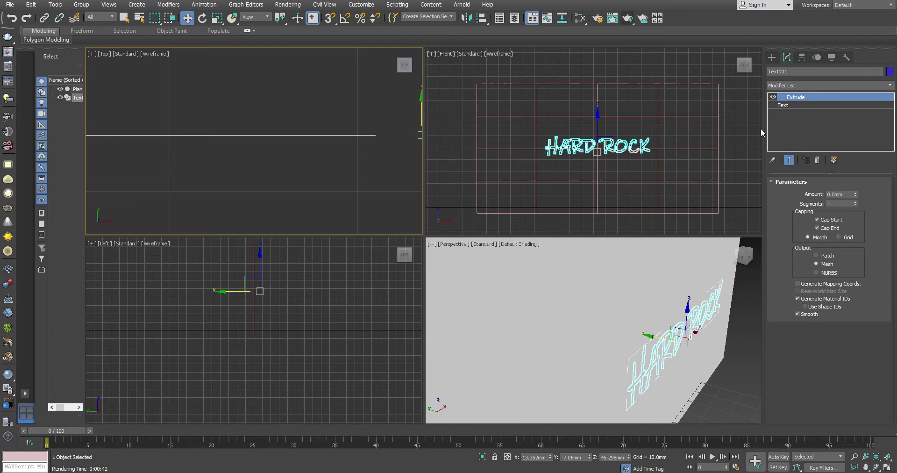
{"action": "left_click", "coordinate": [850, 193]}
{"action": "middle_click_drag", "start_coordinate": [677, 360], "coordinate": [617, 344], "text": "alt"}
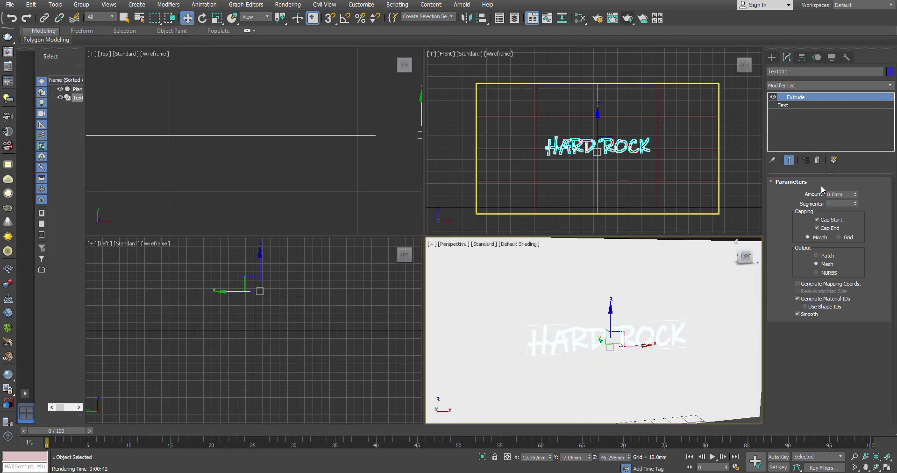
{"action": "left_click", "coordinate": [843, 194]}
{"action": "type", "text": "1"}
{"action": "key", "text": "Return"}
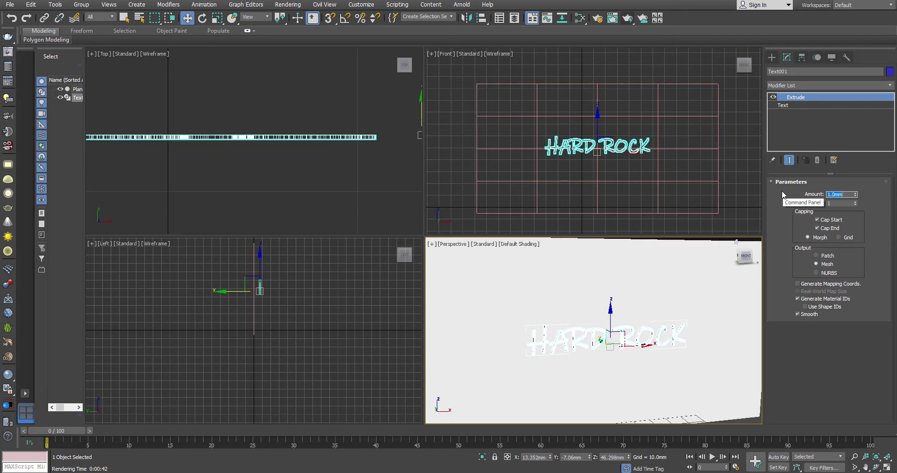
{"action": "left_click", "coordinate": [338, 161]}
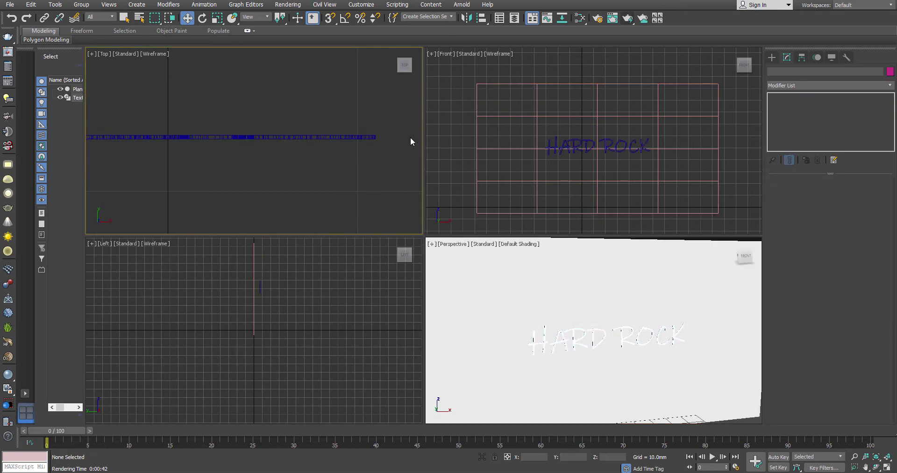
{"action": "left_click", "coordinate": [486, 268]}
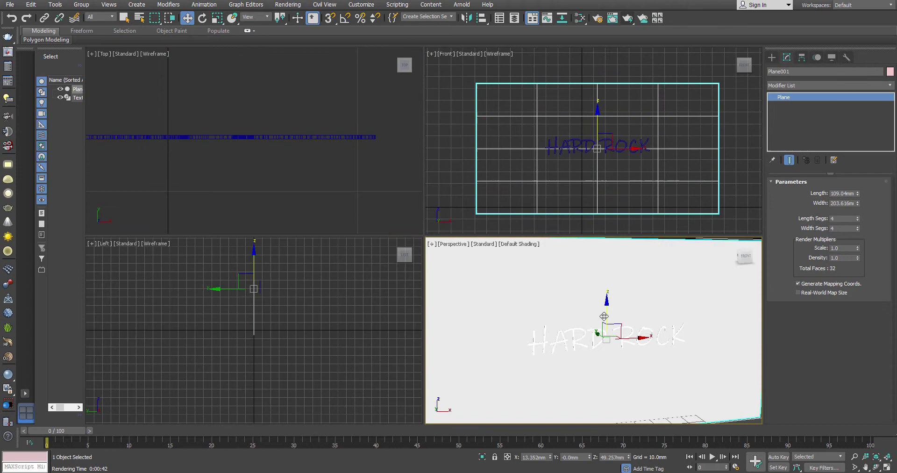
{"action": "mouse_move", "coordinate": [582, 309]}
{"action": "middle_mouse_down"}
{"action": "mouse_move", "coordinate": [578, 326]}
{"action": "mouse_move", "coordinate": [581, 304]}
{"action": "middle_mouse_up"}
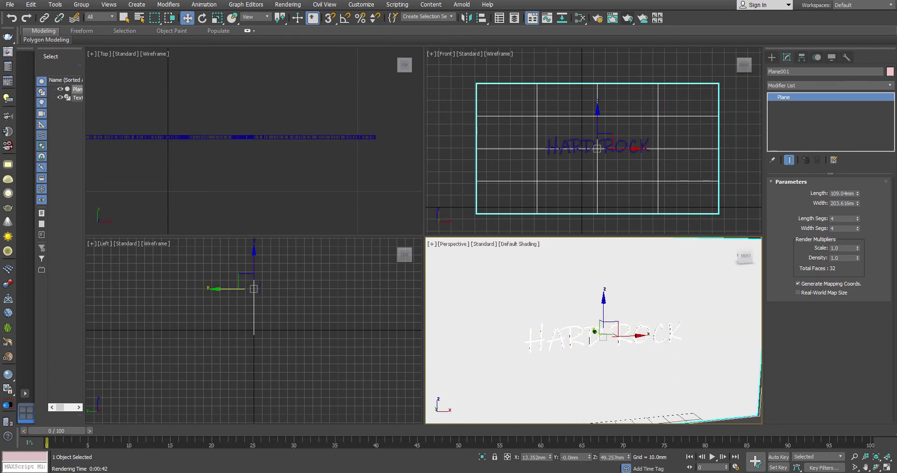
{"action": "left_click", "coordinate": [627, 18]}
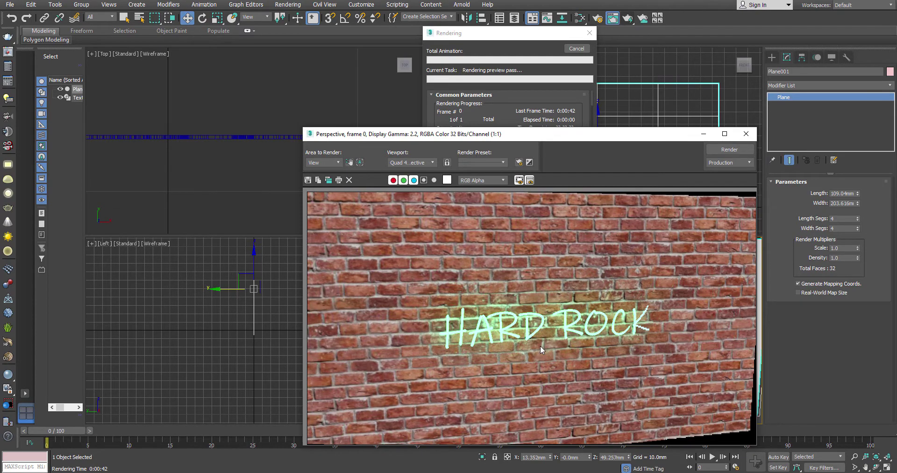
{"action": "left_click", "coordinate": [746, 133]}
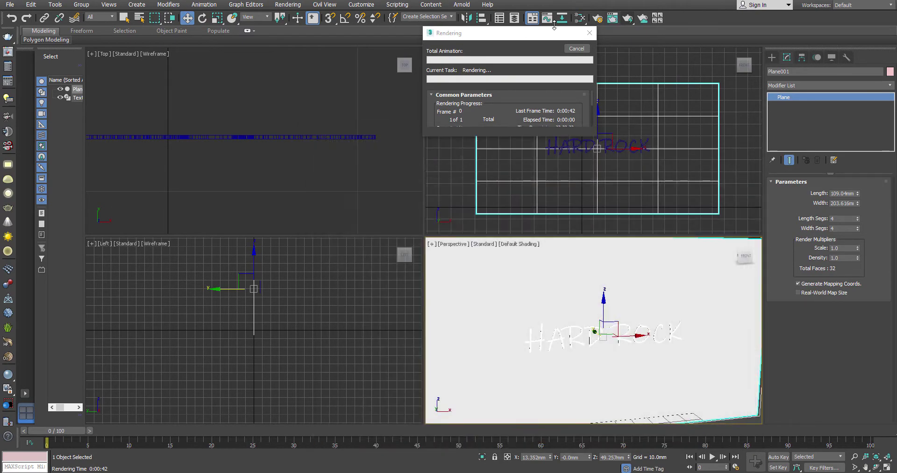
{"action": "left_click_drag", "start_coordinate": [528, 34], "coordinate": [476, 72]}
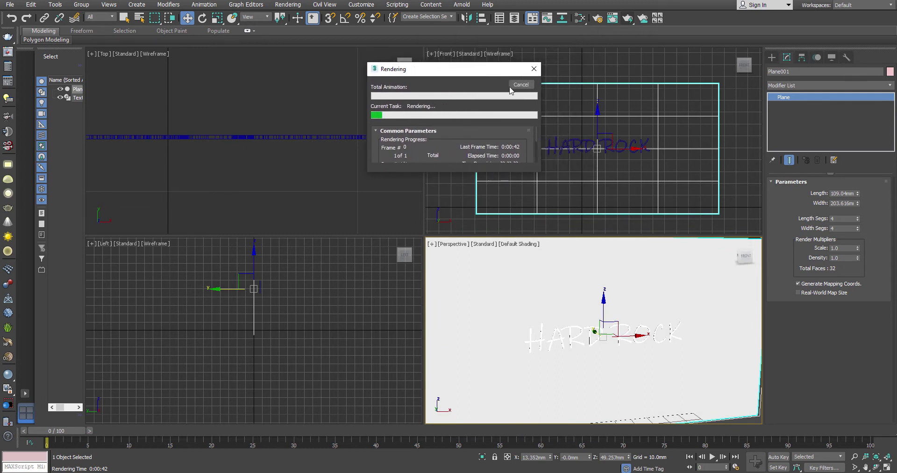
{"action": "left_click", "coordinate": [520, 83]}
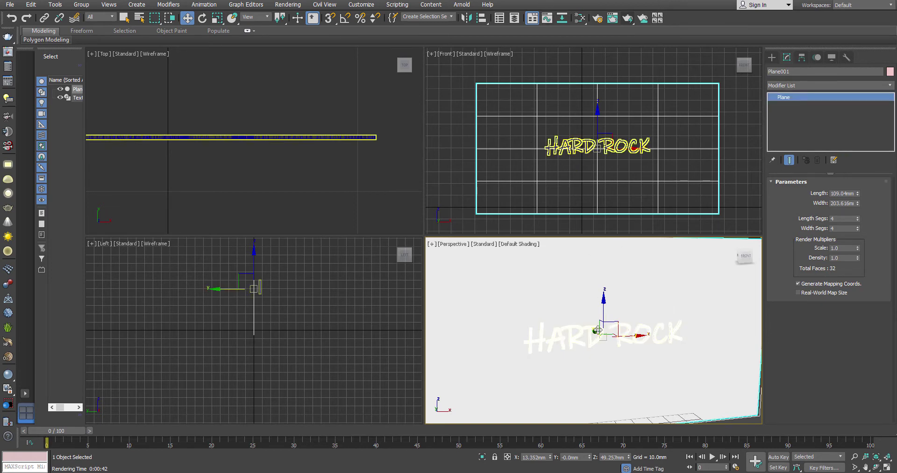
{"action": "left_click", "coordinate": [583, 18]}
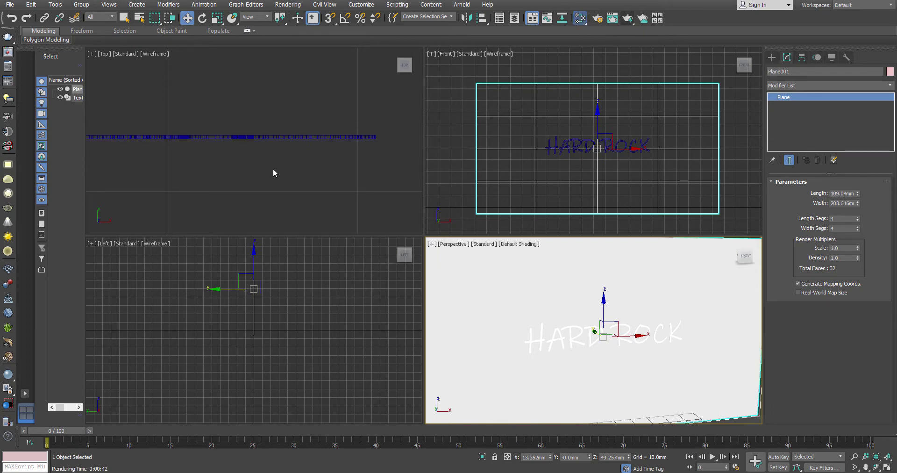
- Open the Slate Material Editor with M and delete the HARD_ROCK material node
{"action": "key", "text": "m"}
{"action": "left_click_drag", "start_coordinate": [401, 148], "coordinate": [362, 137]}
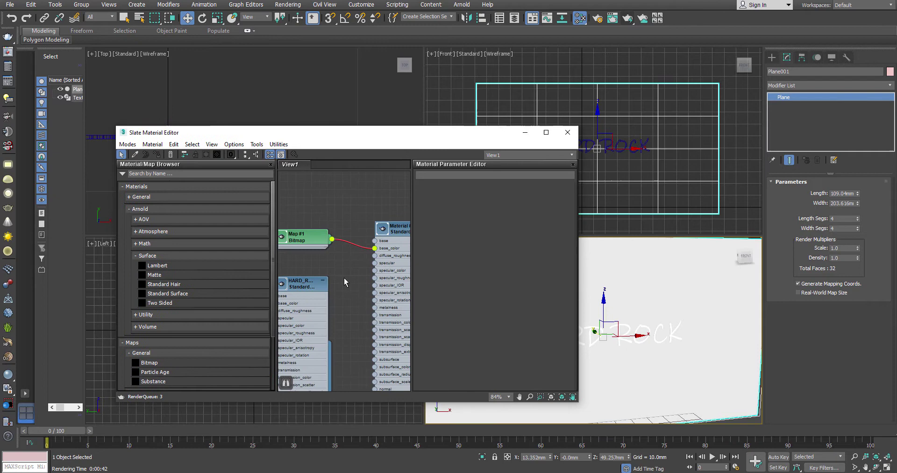
{"action": "scroll", "coordinate": [343, 279], "scroll_direction": "down", "scroll_amount": 3}
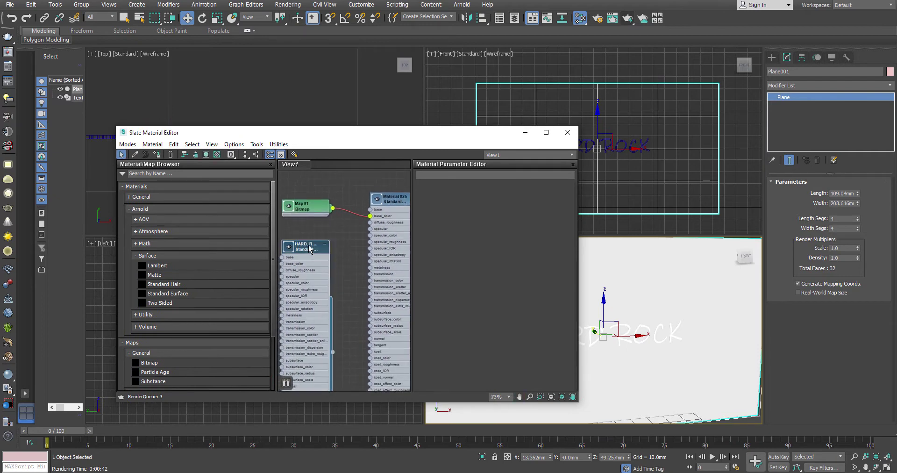
{"action": "left_click_drag", "start_coordinate": [305, 248], "coordinate": [312, 248]}
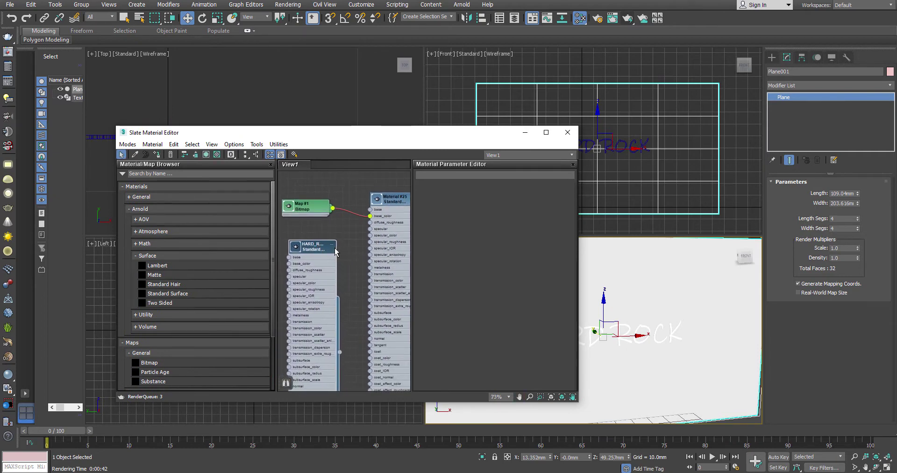
{"action": "double_click", "coordinate": [297, 248]}
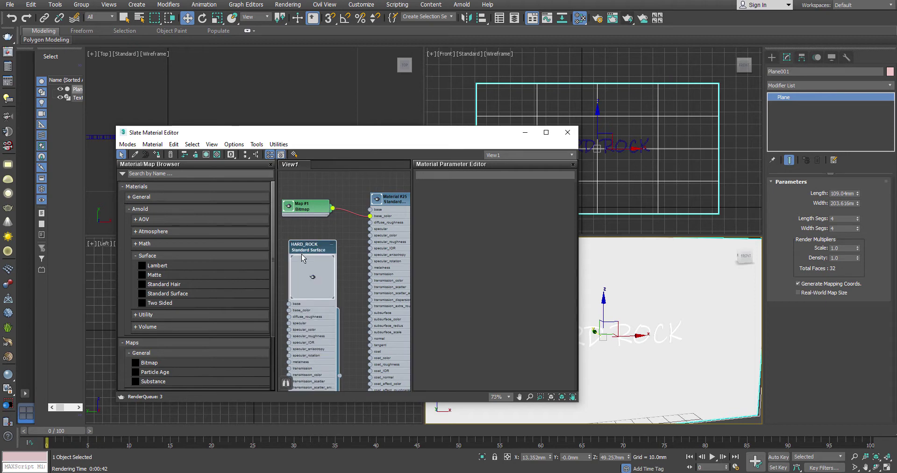
{"action": "left_click", "coordinate": [318, 273]}
{"action": "left_click_drag", "start_coordinate": [316, 248], "coordinate": [323, 249]}
{"action": "key", "text": "Delete"}
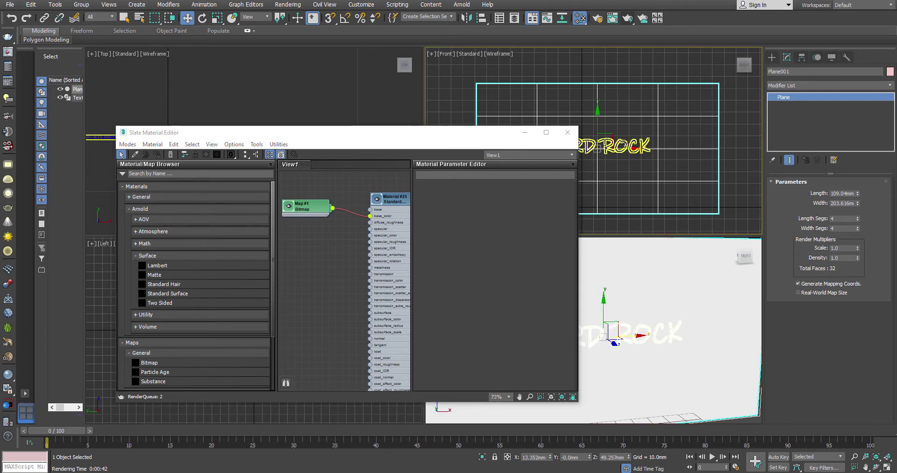
- Select the HARD ROCK text and move the editor to uncover it, selecting Material #25
{"action": "left_click", "coordinate": [625, 145]}
{"action": "left_click_drag", "start_coordinate": [347, 139], "coordinate": [288, 109]}
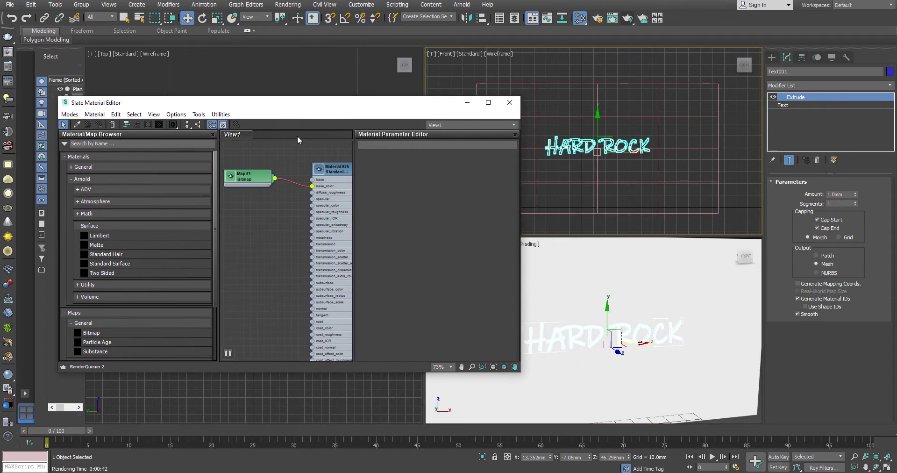
{"action": "left_click_drag", "start_coordinate": [340, 170], "coordinate": [333, 163]}
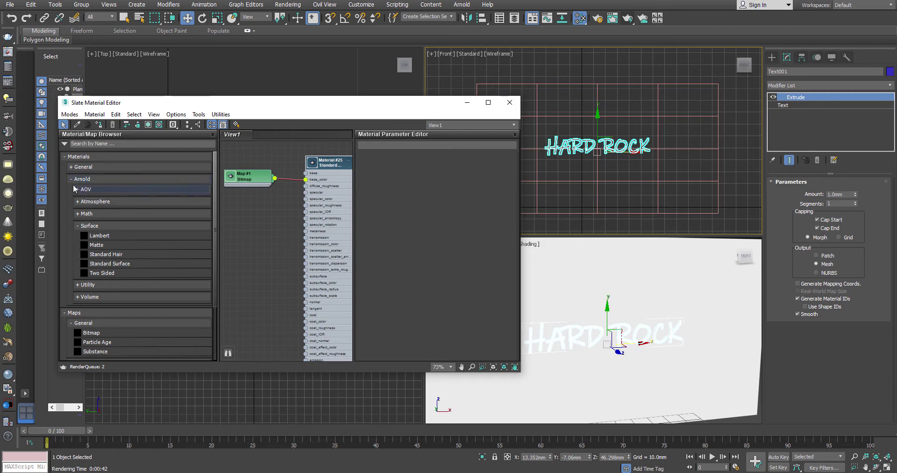
- In Render Setup, keep Arnold as the renderer and set Target to ActiveShade Mode
{"action": "left_click", "coordinate": [597, 19]}
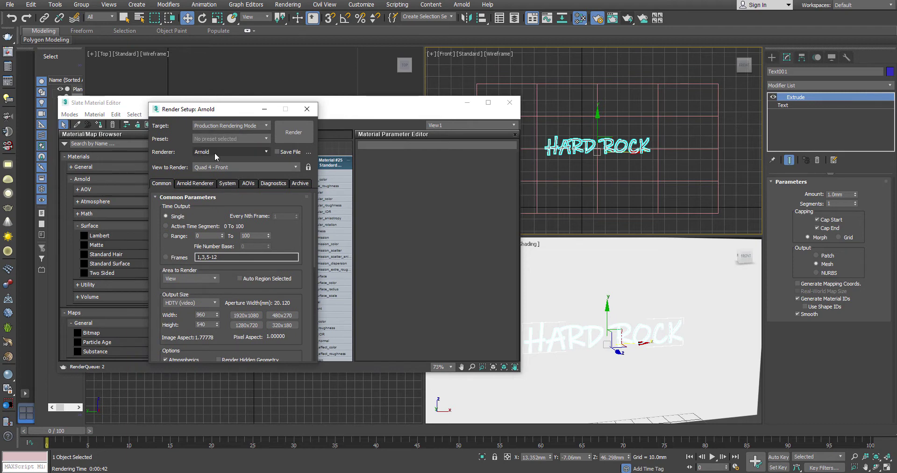
{"action": "left_click", "coordinate": [211, 153]}
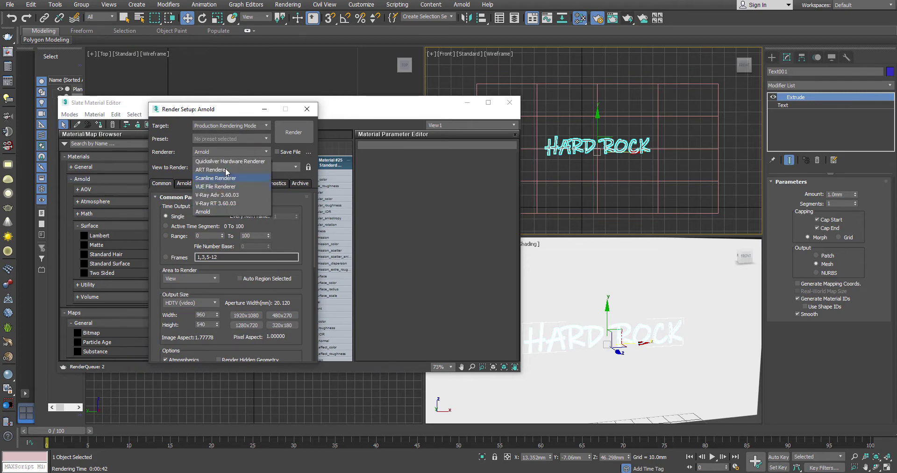
{"action": "left_click", "coordinate": [240, 178]}
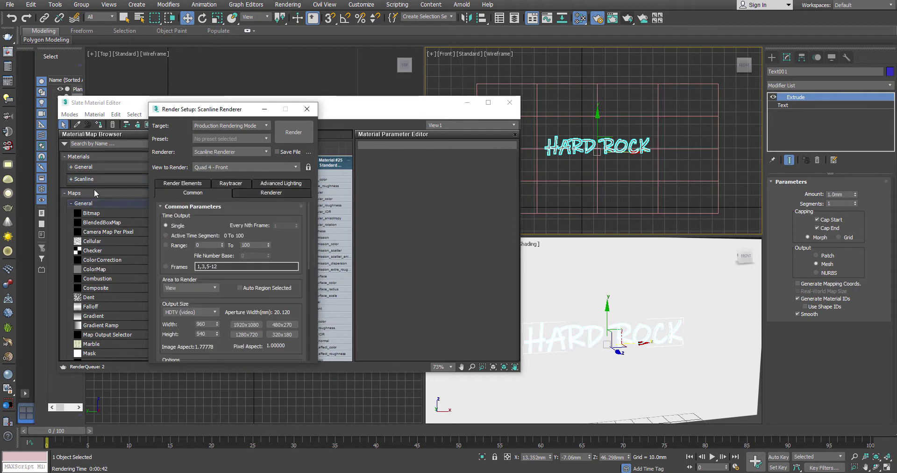
{"action": "left_click", "coordinate": [225, 152]}
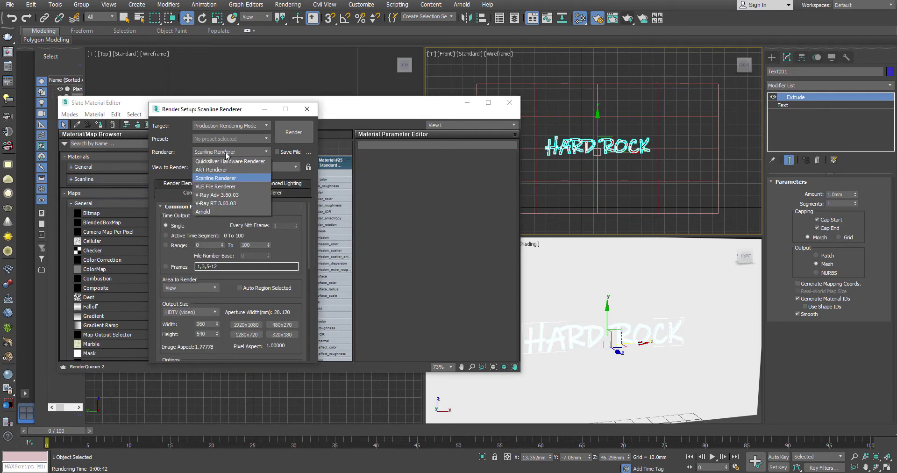
{"action": "left_click", "coordinate": [226, 212]}
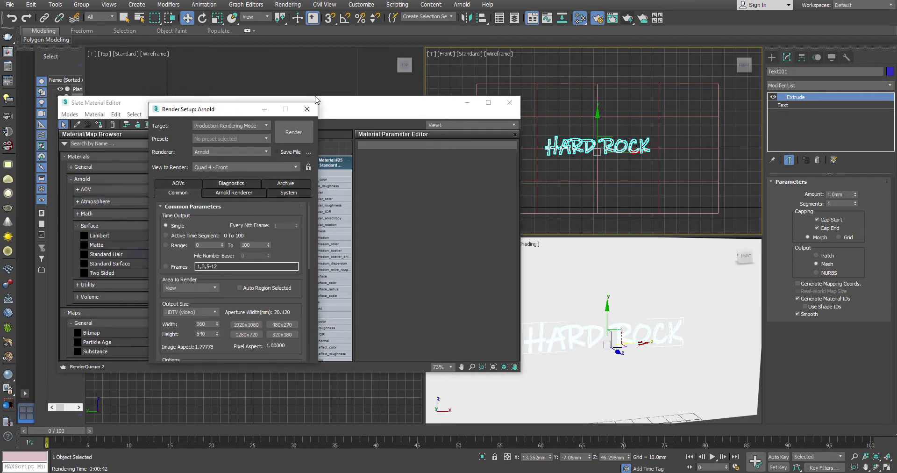
{"action": "left_click_drag", "start_coordinate": [252, 109], "coordinate": [330, 220]}
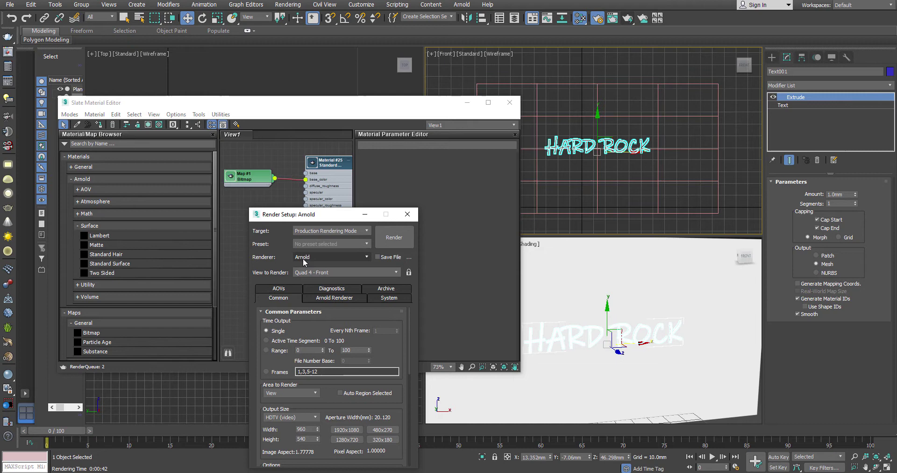
{"action": "left_click", "coordinate": [319, 231]}
{"action": "left_click", "coordinate": [333, 257]}
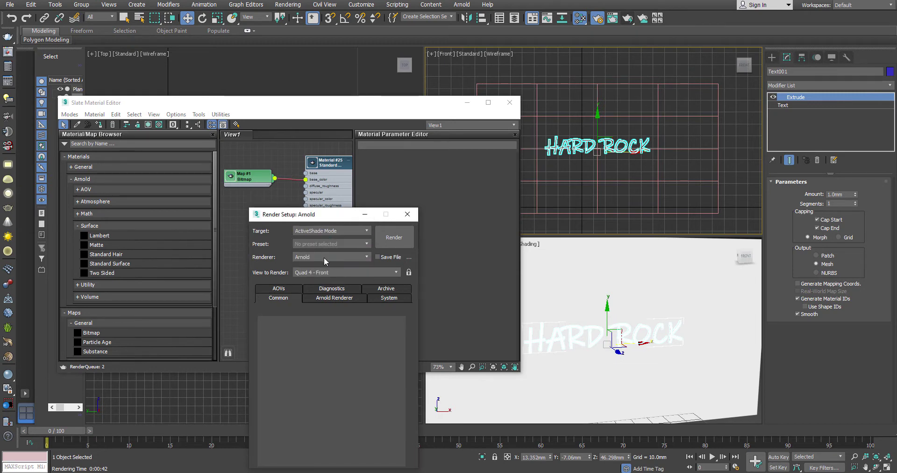
{"action": "left_click", "coordinate": [318, 257]}
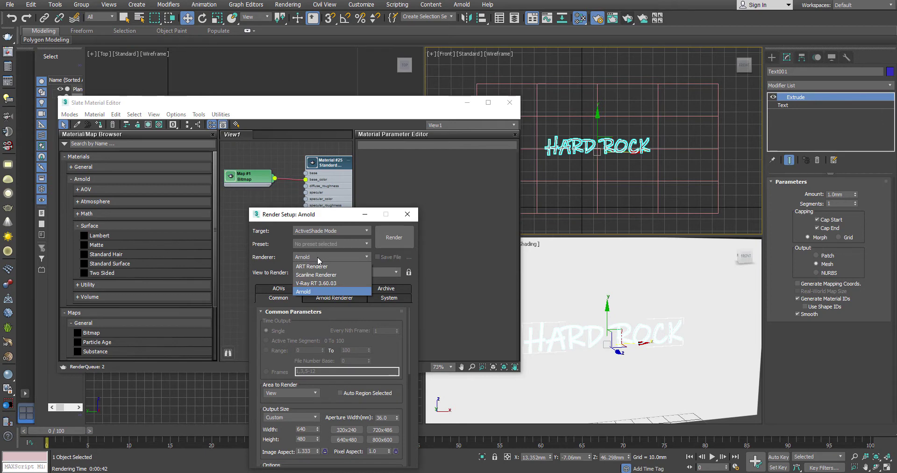
{"action": "left_click", "coordinate": [312, 291]}
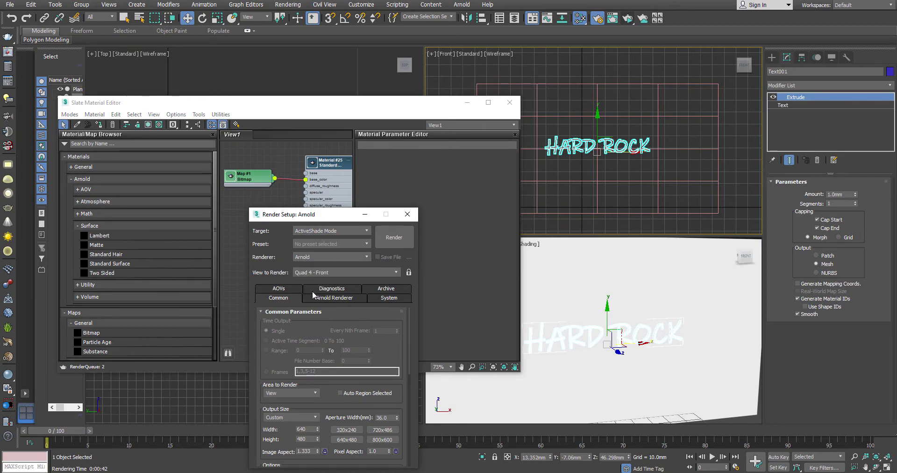
{"action": "left_click", "coordinate": [408, 216]}
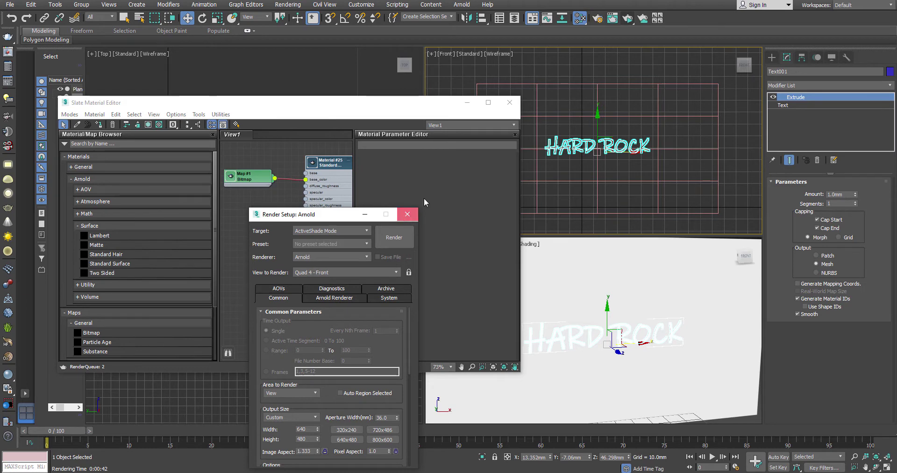
- Start an ActiveShade render and select the brick wall plane
{"action": "left_click", "coordinate": [628, 19]}
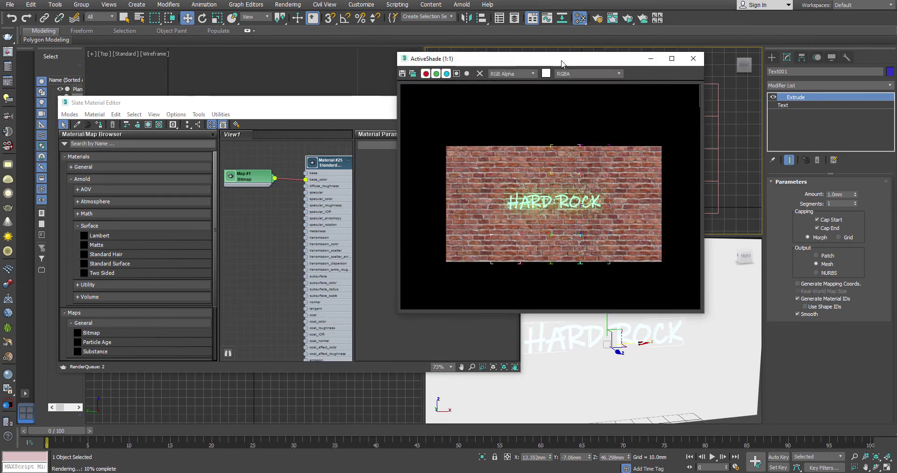
{"action": "left_click_drag", "start_coordinate": [562, 64], "coordinate": [501, 58]}
{"action": "left_click", "coordinate": [539, 220]}
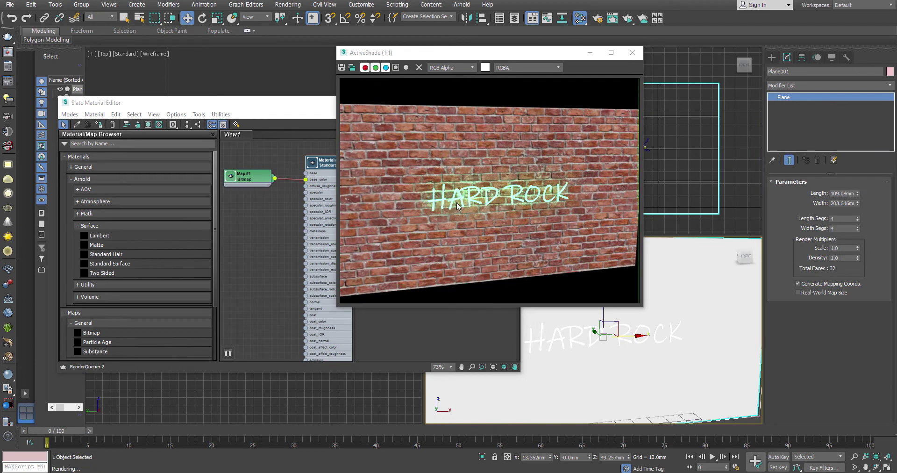
{"action": "left_click_drag", "start_coordinate": [414, 54], "coordinate": [472, 53]}
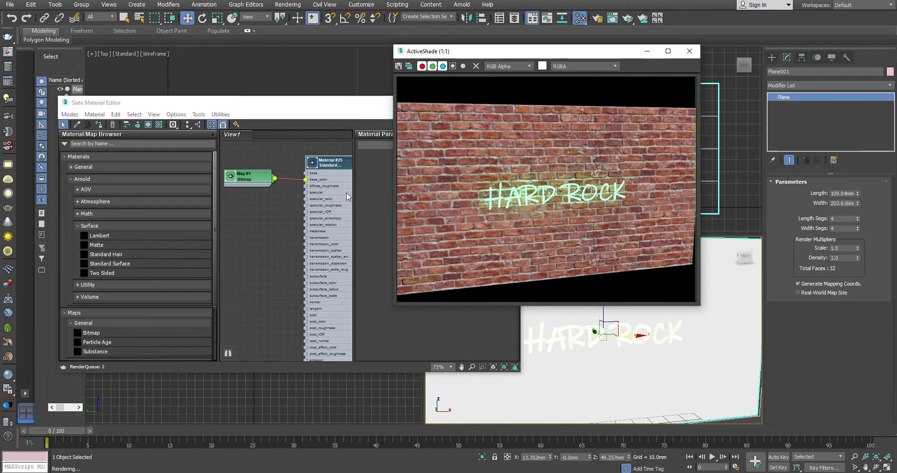
- Drag an Arnold Standard Surface material into the Slate view, creating Material #26
{"action": "left_click", "coordinate": [265, 257]}
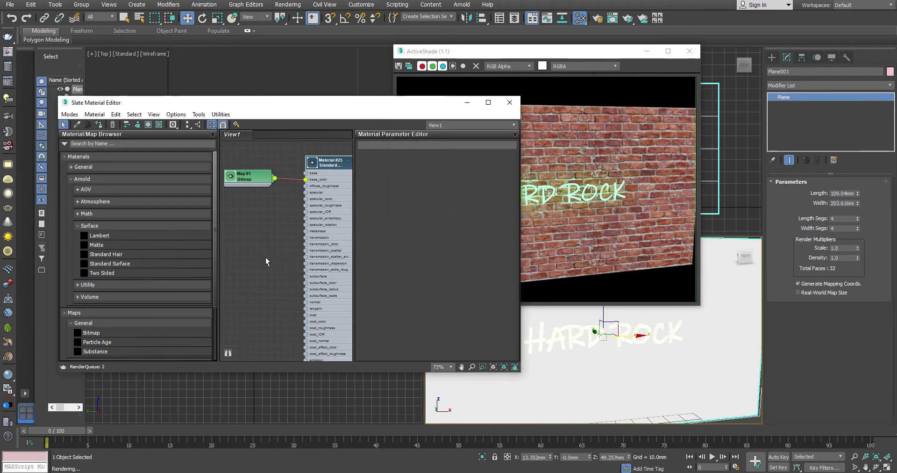
{"action": "left_click", "coordinate": [119, 264]}
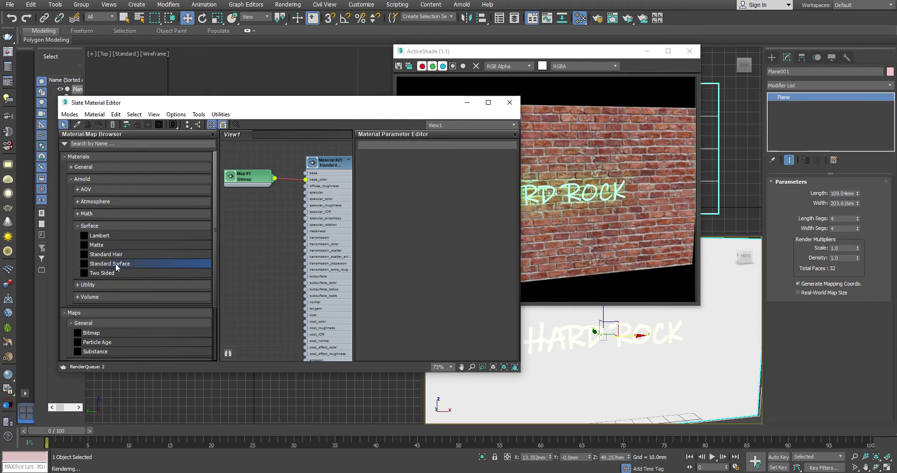
{"action": "left_click_drag", "start_coordinate": [117, 265], "coordinate": [248, 230]}
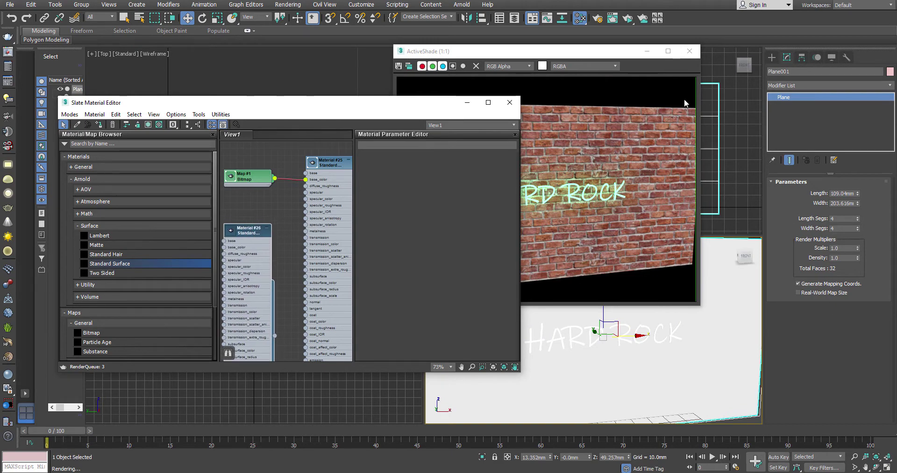
- Select the HARD ROCK text and re-render ActiveShade from the Perspective view
{"action": "left_click", "coordinate": [750, 140]}
{"action": "left_click_drag", "start_coordinate": [593, 52], "coordinate": [447, 32]}
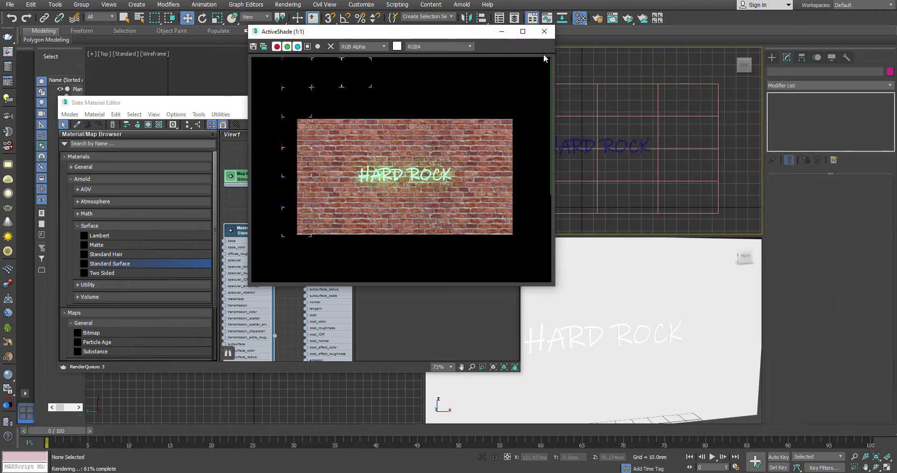
{"action": "left_click", "coordinate": [601, 363]}
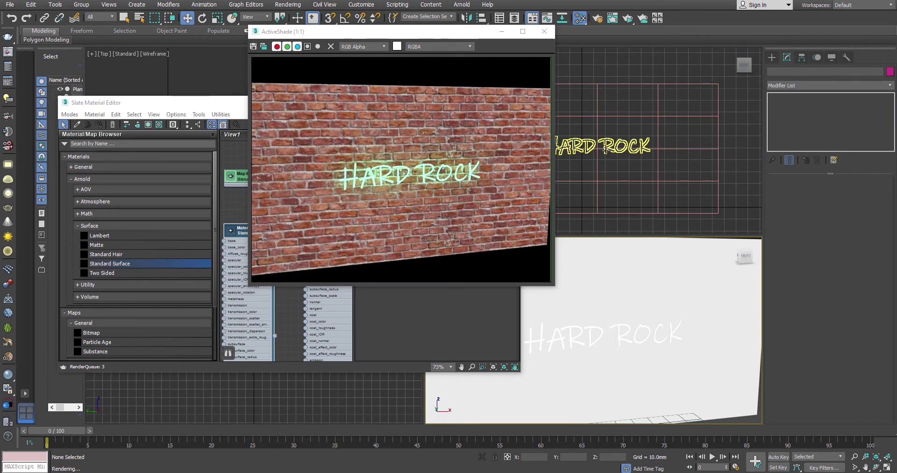
{"action": "left_click", "coordinate": [610, 149]}
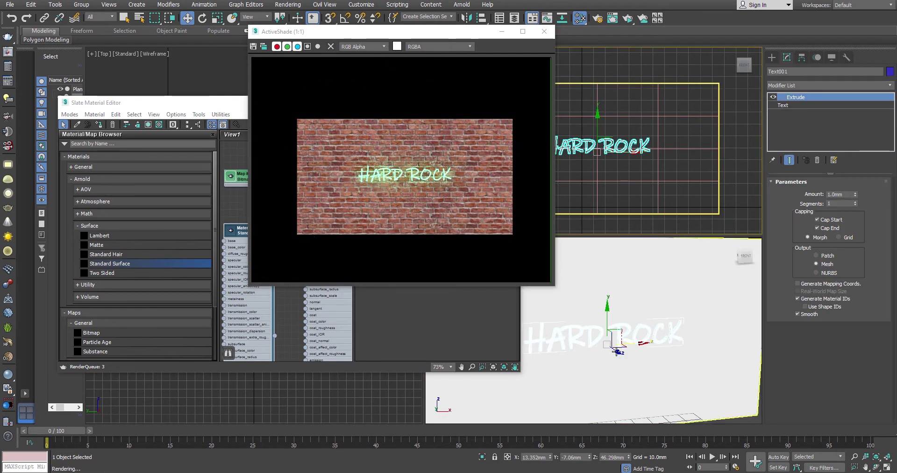
{"action": "left_click", "coordinate": [635, 334]}
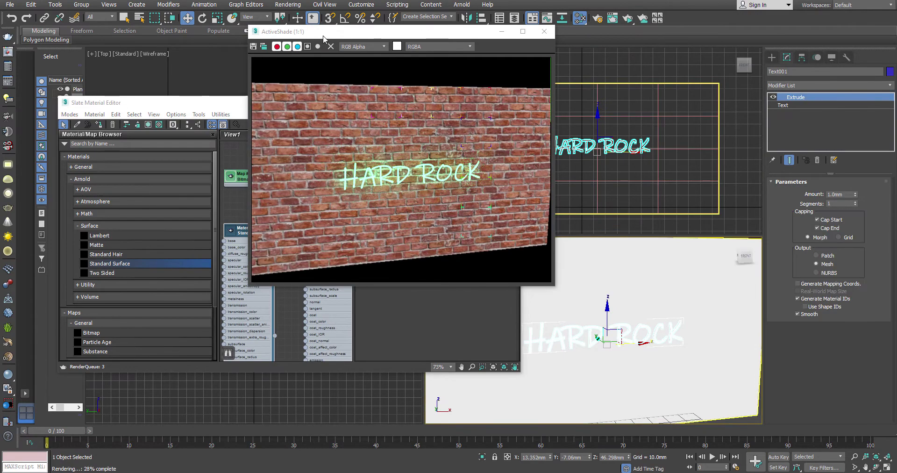
{"action": "double_click", "coordinate": [381, 32]}
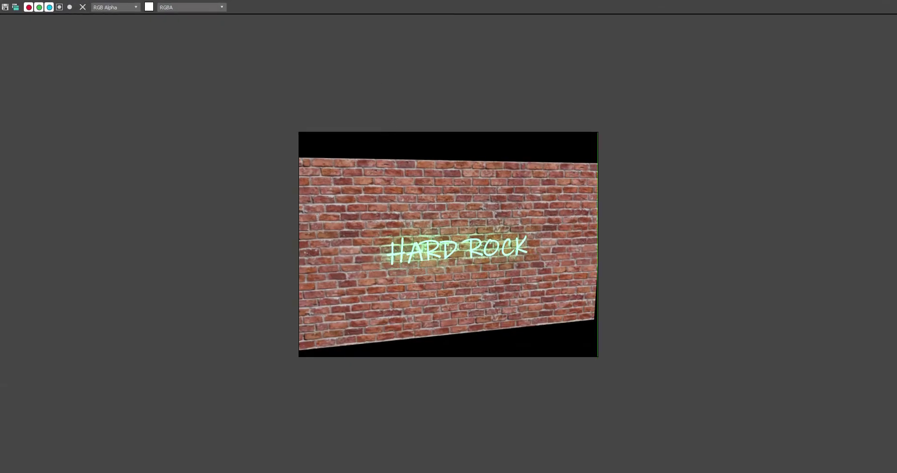
{"action": "double_click", "coordinate": [650, 5]}
{"action": "left_click_drag", "start_coordinate": [650, 6], "coordinate": [445, 114]}
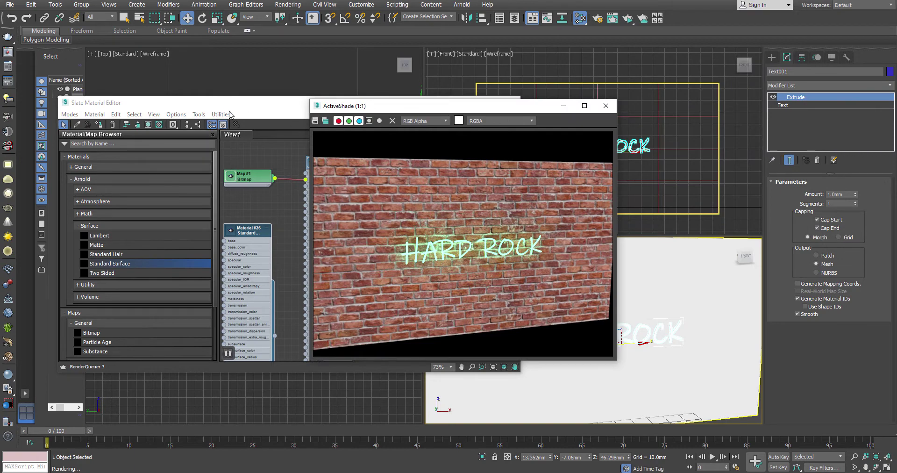
- Assign Material #26 to the selected HARD ROCK text
{"action": "right_click", "coordinate": [248, 236]}
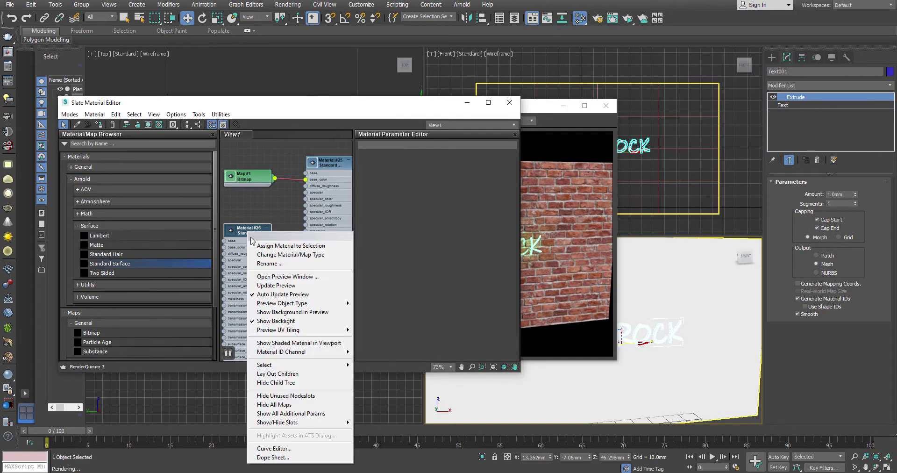
{"action": "left_click", "coordinate": [257, 246]}
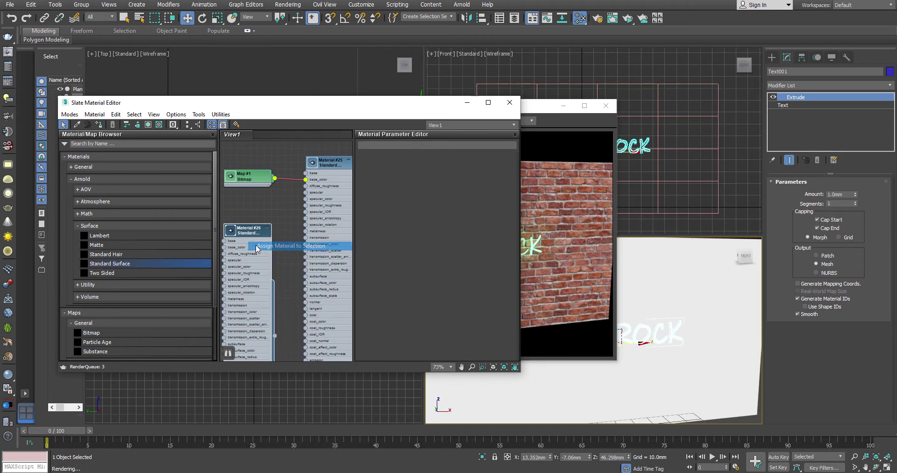
{"action": "left_click_drag", "start_coordinate": [603, 106], "coordinate": [806, 77]}
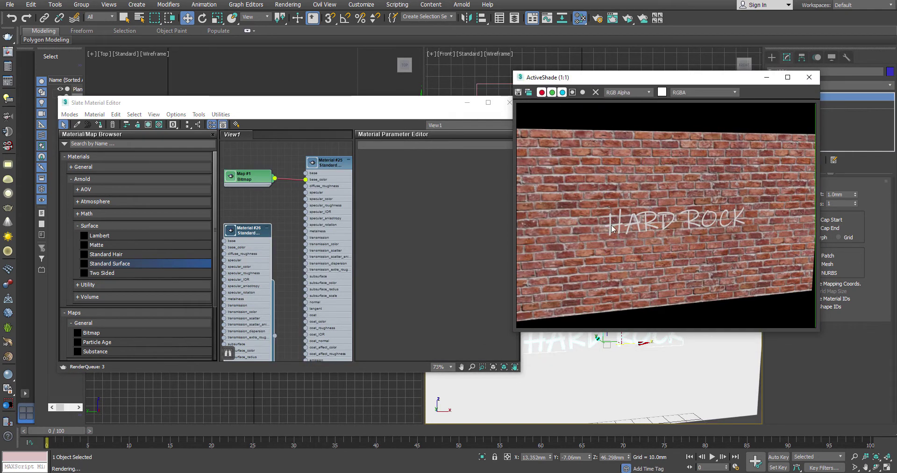
- Open Material #26's parameters in an enlarged editor and scroll down to Emission
{"action": "double_click", "coordinate": [251, 233]}
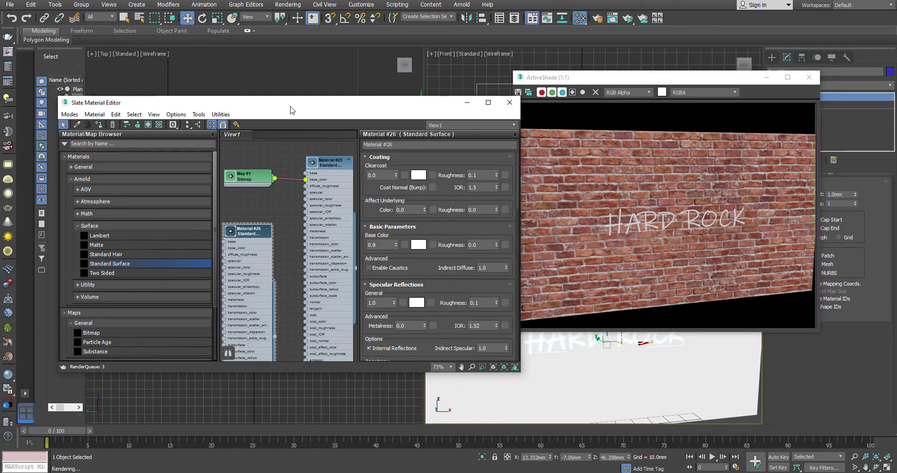
{"action": "left_click_drag", "start_coordinate": [287, 108], "coordinate": [209, 79]}
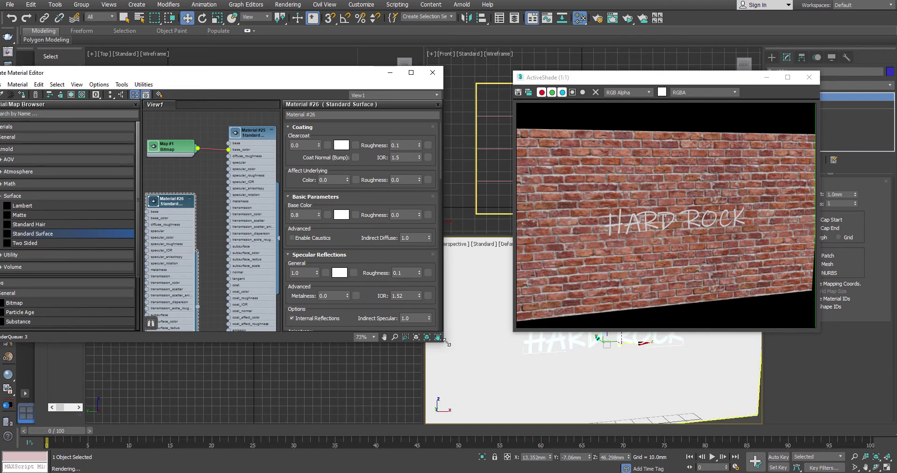
{"action": "left_click_drag", "start_coordinate": [442, 345], "coordinate": [486, 396]}
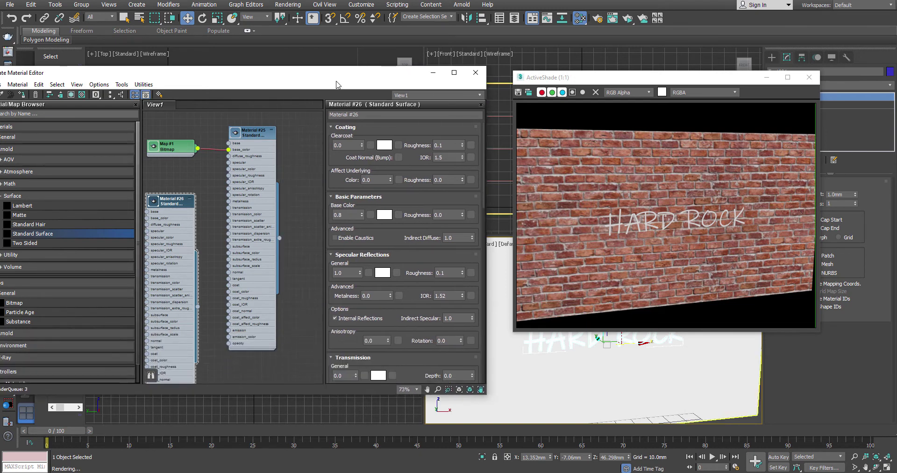
{"action": "left_click_drag", "start_coordinate": [292, 81], "coordinate": [220, 84]}
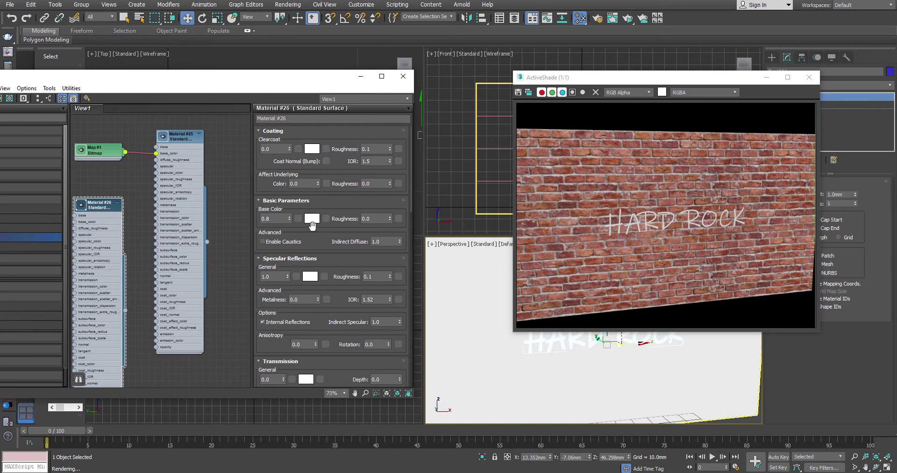
{"action": "scroll", "coordinate": [312, 226], "scroll_direction": "down", "scroll_amount": 6}
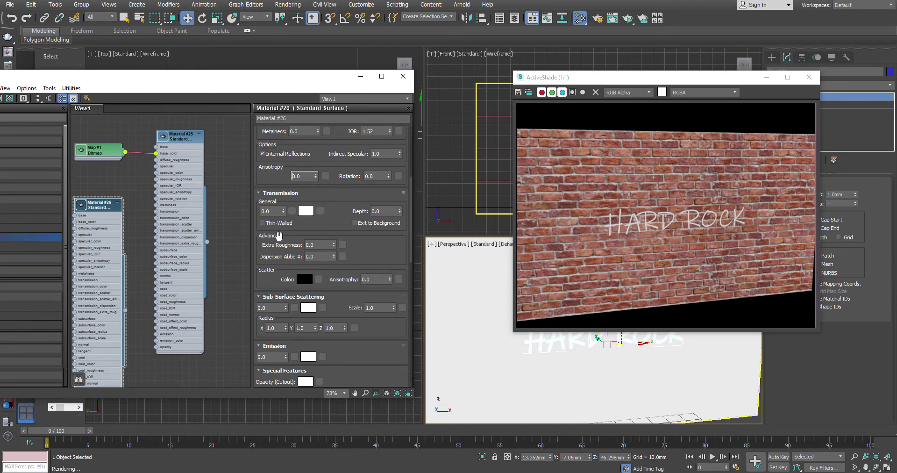
{"action": "scroll", "coordinate": [295, 301], "scroll_direction": "down", "scroll_amount": 3}
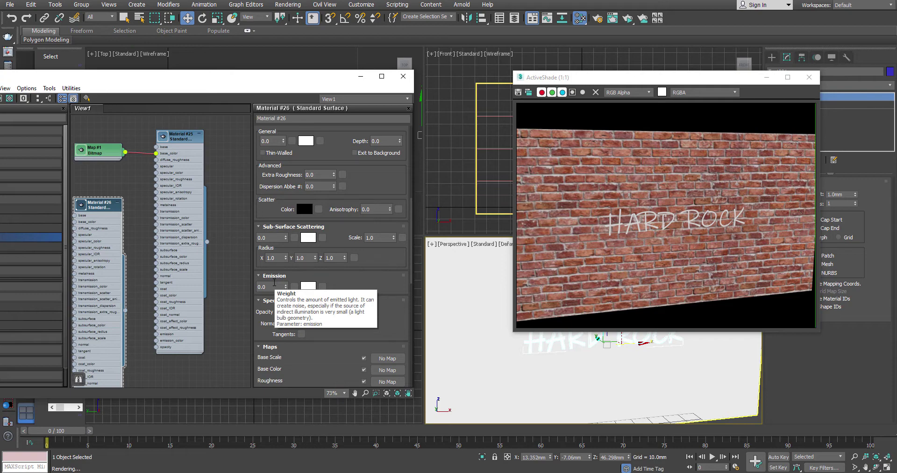
- Set Material #26's Emission weight to 10
{"action": "left_click", "coordinate": [270, 287]}
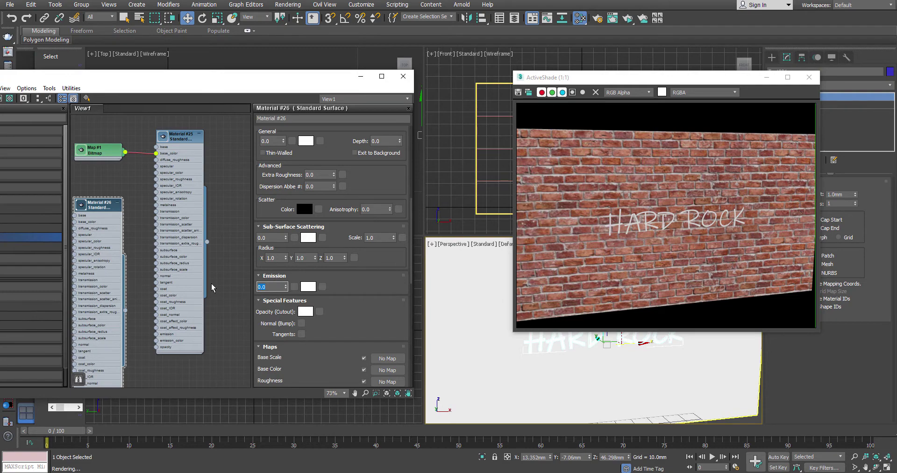
{"action": "key", "text": "Return"}
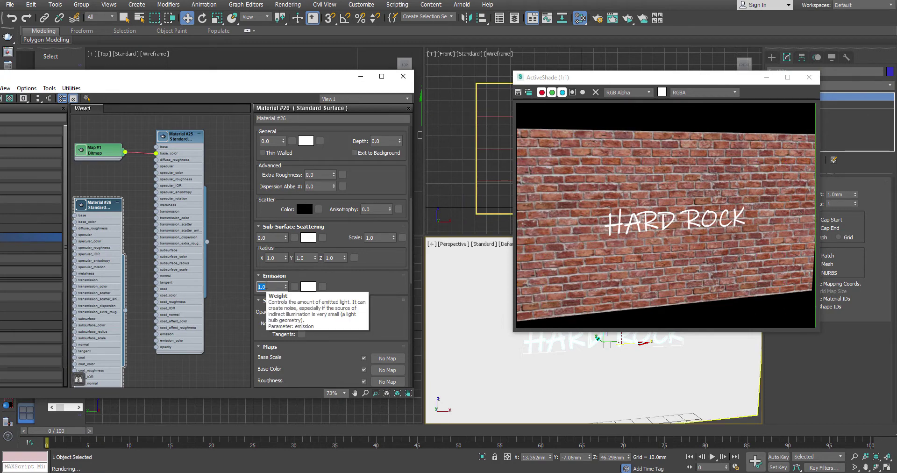
{"action": "type", "text": "10"}
{"action": "key", "text": "Return"}
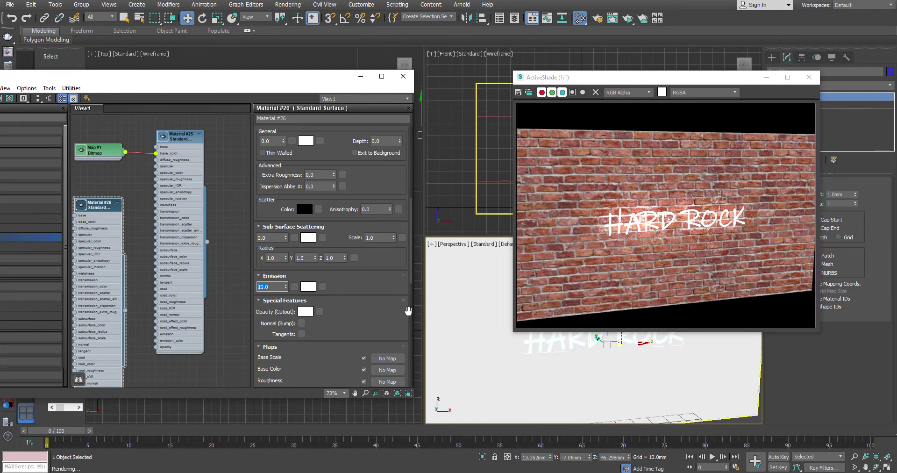
- Set Material #26's emission colour to cyan (hue about 0.5) at full brightness
{"action": "left_click", "coordinate": [308, 286]}
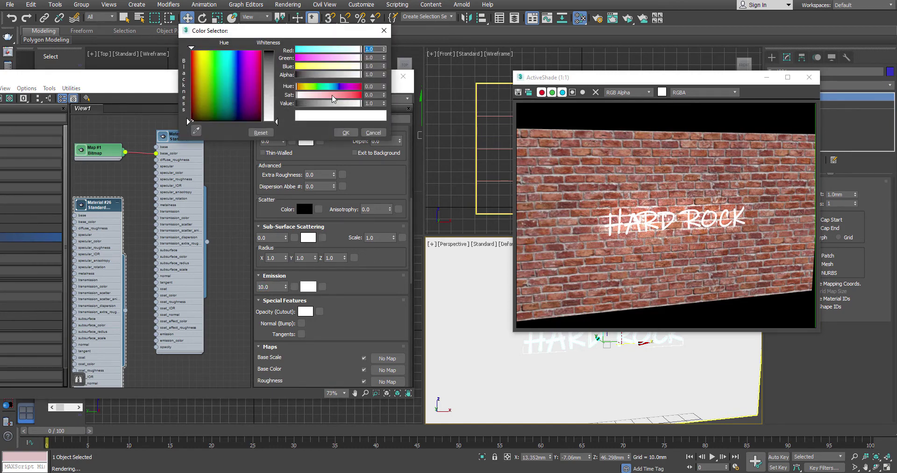
{"action": "left_click_drag", "start_coordinate": [314, 87], "coordinate": [367, 102]}
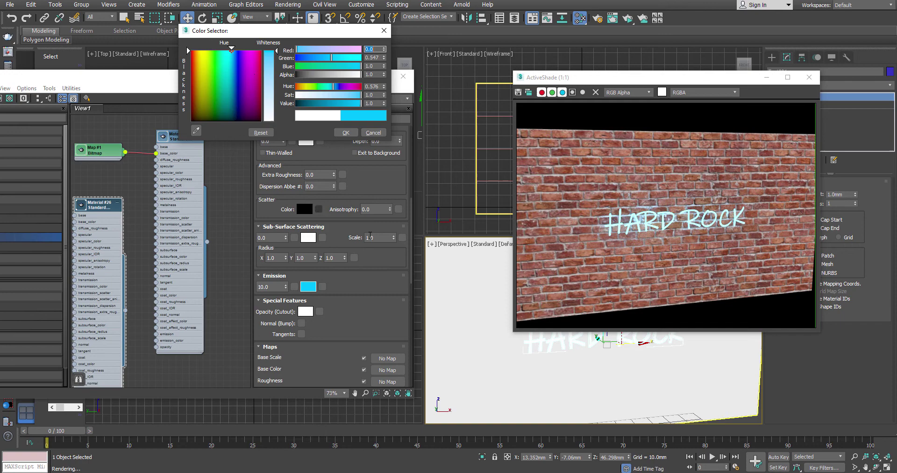
{"action": "left_click_drag", "start_coordinate": [341, 103], "coordinate": [361, 142]}
{"action": "left_click", "coordinate": [346, 133]}
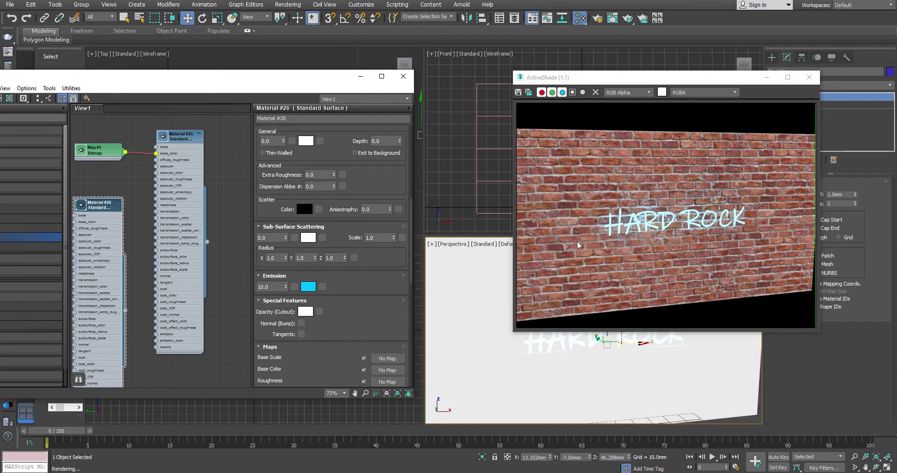
- Place a Standard Omni light in the Front viewport
{"action": "left_click_drag", "start_coordinate": [718, 81], "coordinate": [525, 90]}
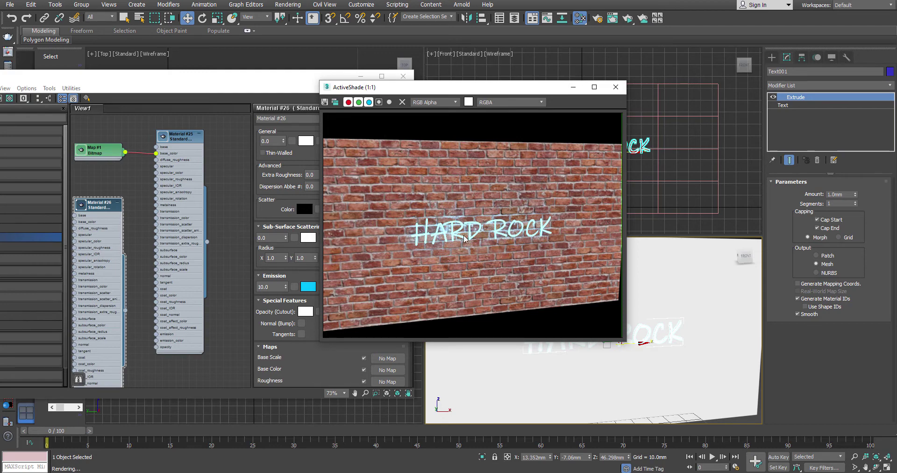
{"action": "left_click", "coordinate": [772, 57]}
{"action": "left_click", "coordinate": [795, 72]}
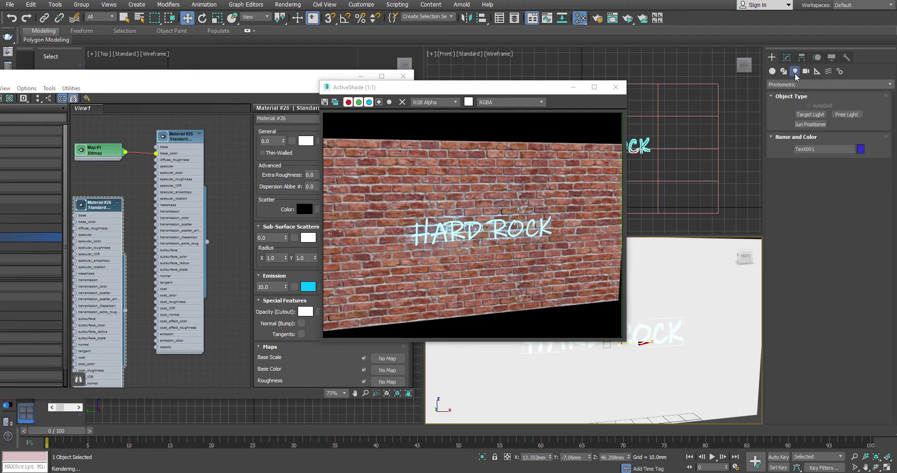
{"action": "left_click", "coordinate": [803, 86]}
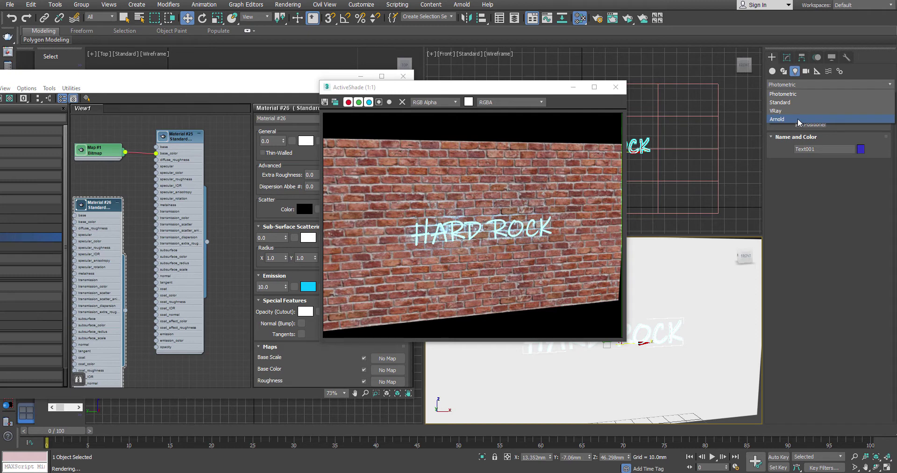
{"action": "left_click", "coordinate": [799, 119]}
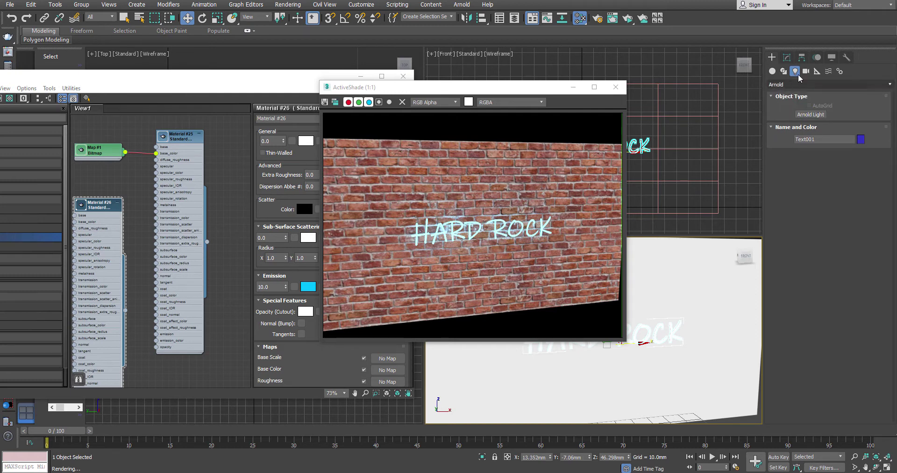
{"action": "left_click", "coordinate": [795, 86]}
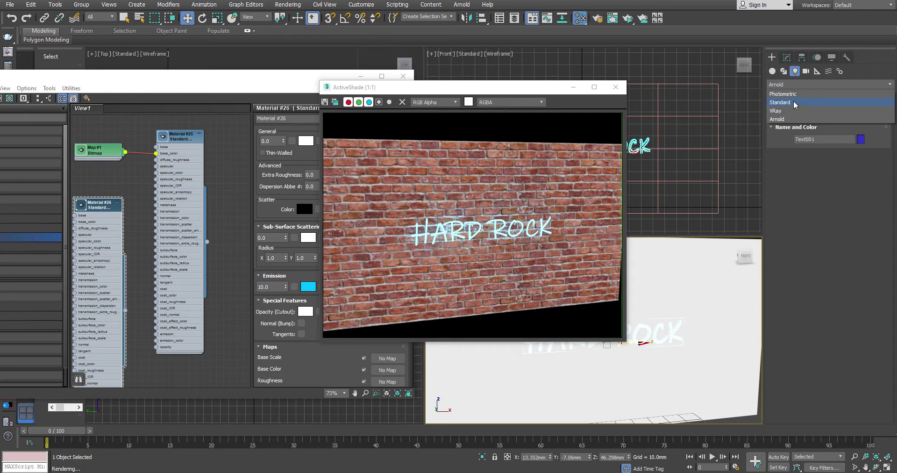
{"action": "left_click", "coordinate": [795, 102]}
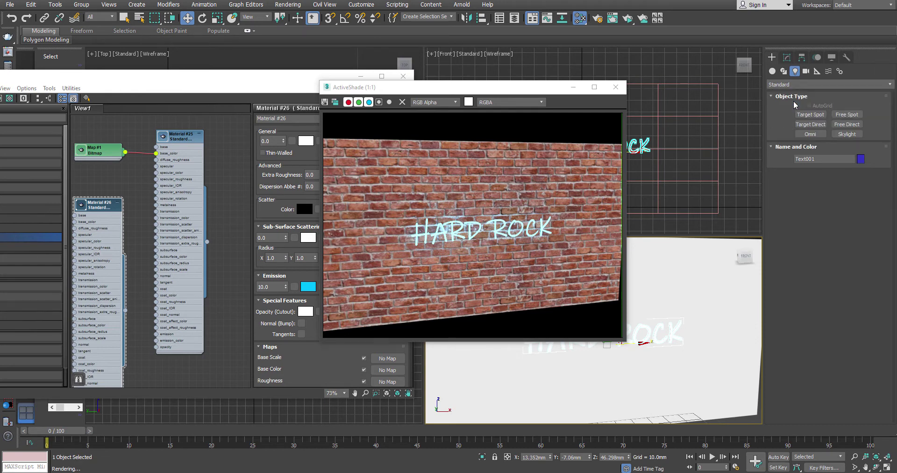
{"action": "left_click", "coordinate": [800, 134]}
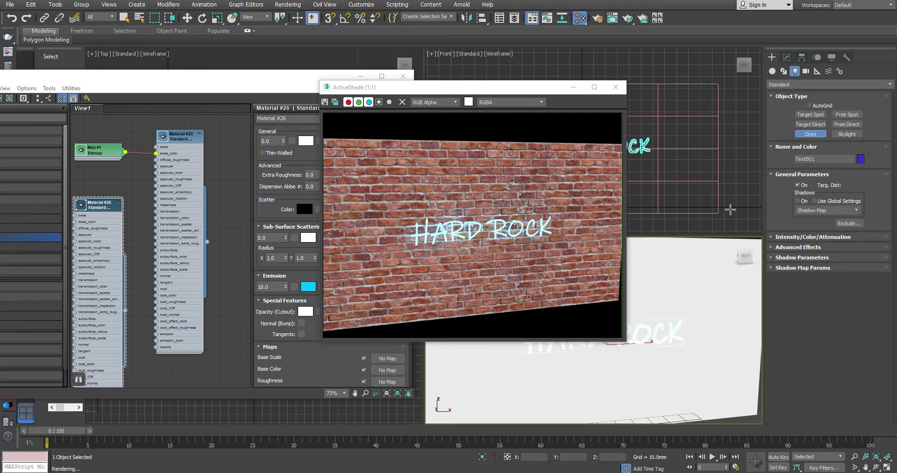
{"action": "left_click", "coordinate": [731, 210]}
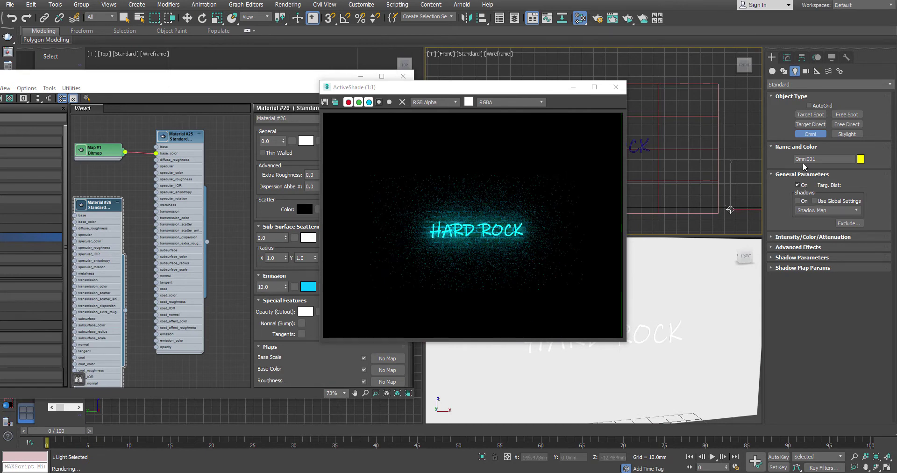
- Switch the omni light off and pan the Perspective view onto the wall and text
{"action": "left_click", "coordinate": [802, 186]}
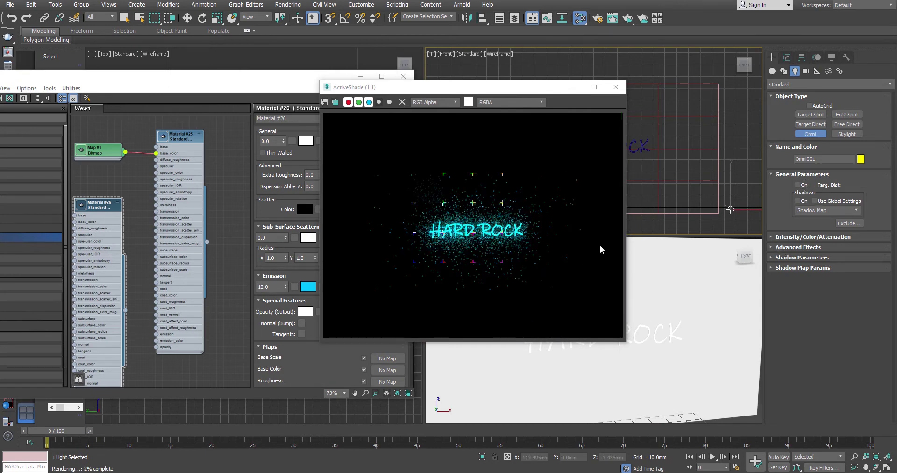
{"action": "scroll", "coordinate": [700, 372], "scroll_direction": "down", "scroll_amount": 5}
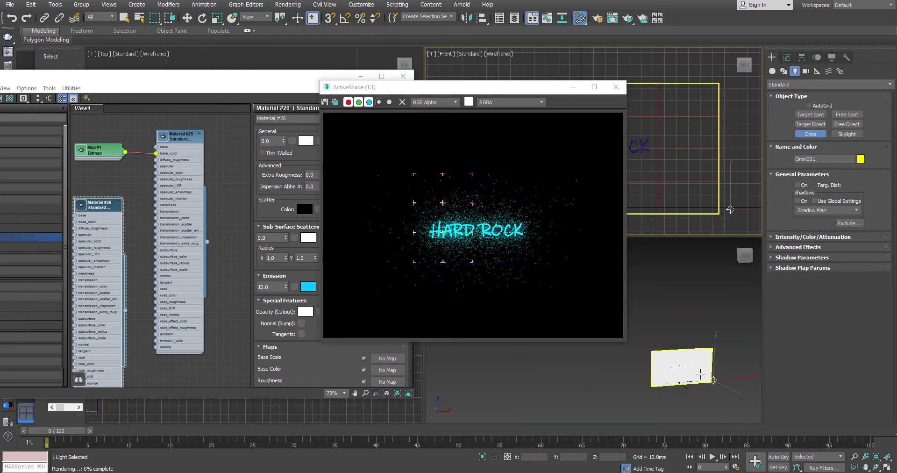
{"action": "scroll", "coordinate": [695, 390], "scroll_direction": "up", "scroll_amount": 4}
{"action": "middle_click_drag", "start_coordinate": [712, 383], "coordinate": [738, 401]}
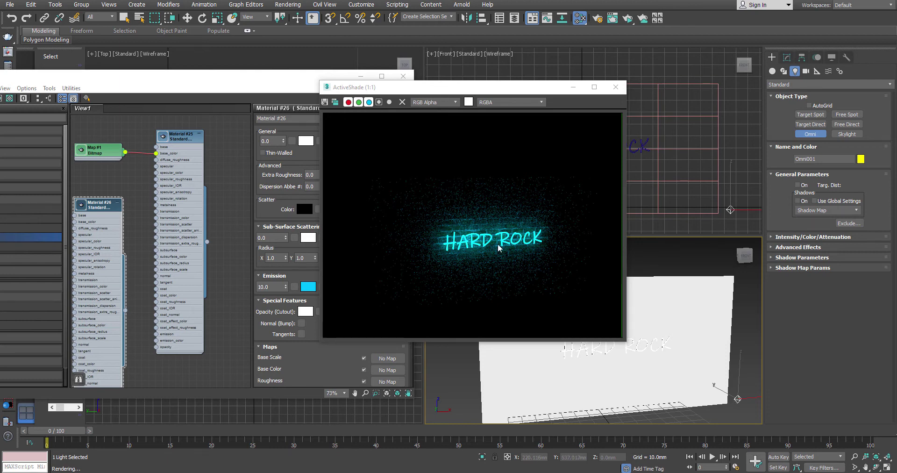
- Pan the Perspective view across the wall and stop placing lights
{"action": "left_click_drag", "start_coordinate": [522, 90], "coordinate": [567, 82]}
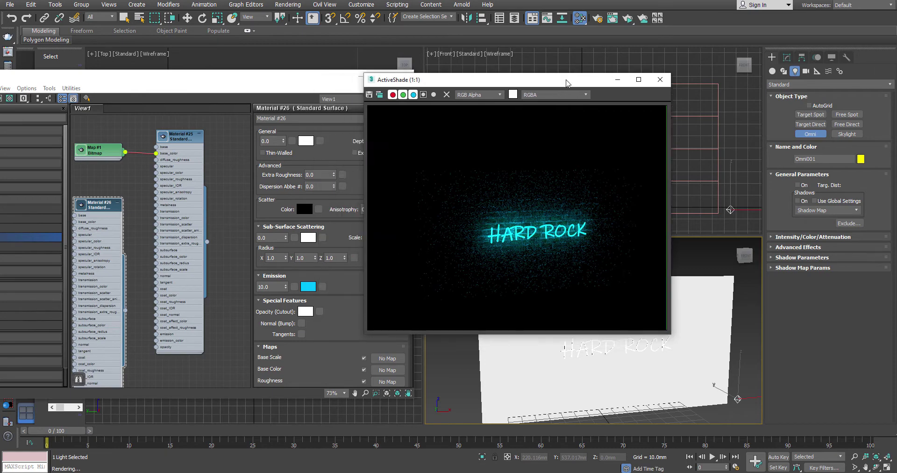
{"action": "scroll", "coordinate": [702, 360], "scroll_direction": "up", "scroll_amount": 3}
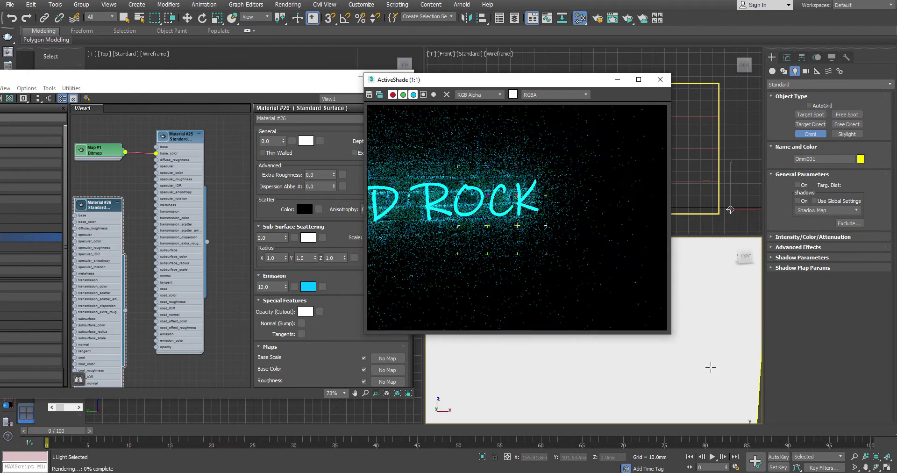
{"action": "middle_click_drag", "start_coordinate": [677, 380], "coordinate": [698, 362]}
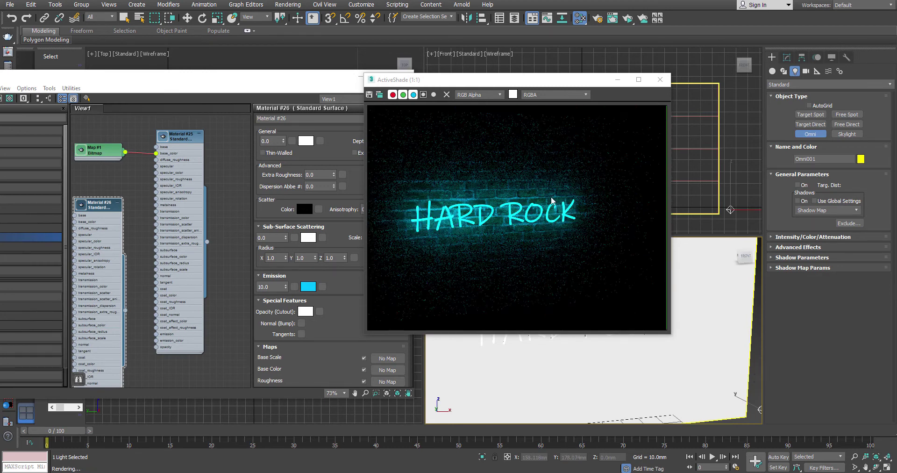
{"action": "middle_click_drag", "start_coordinate": [579, 382], "coordinate": [619, 384]}
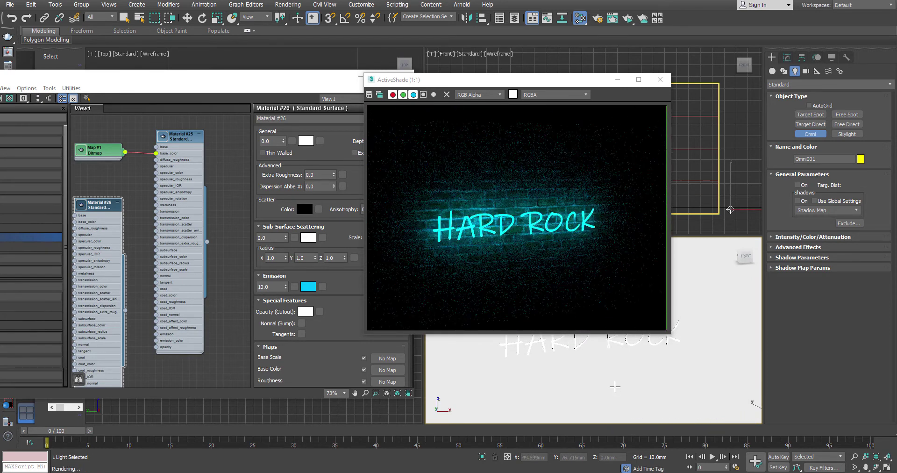
{"action": "right_click", "coordinate": [614, 383]}
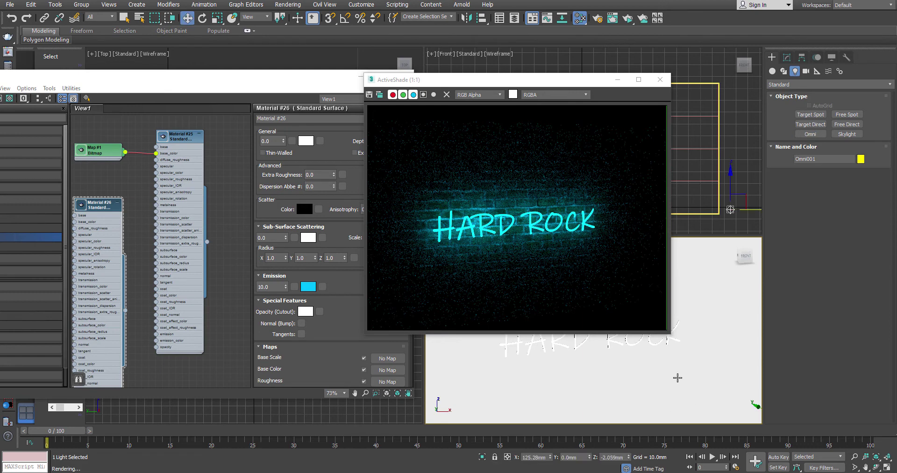
- Rename the omni light from Omni001 to Fake_Light in the Modify panel
{"action": "left_click", "coordinate": [789, 57]}
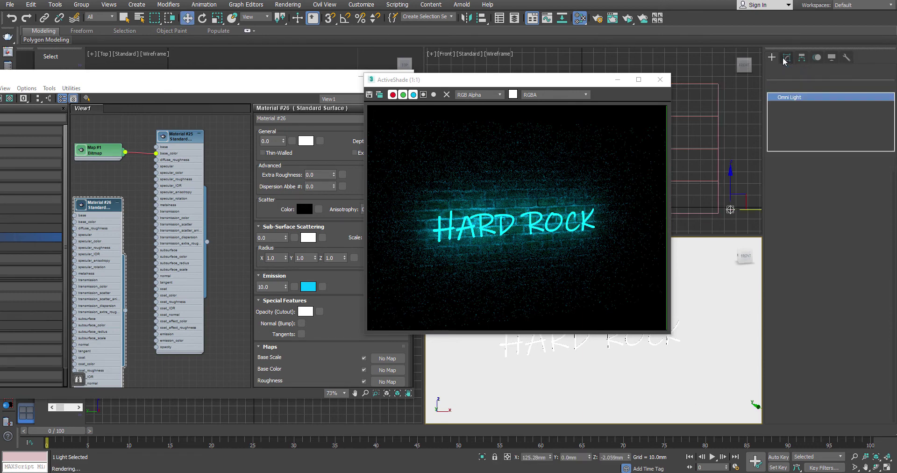
{"action": "left_click", "coordinate": [799, 72]}
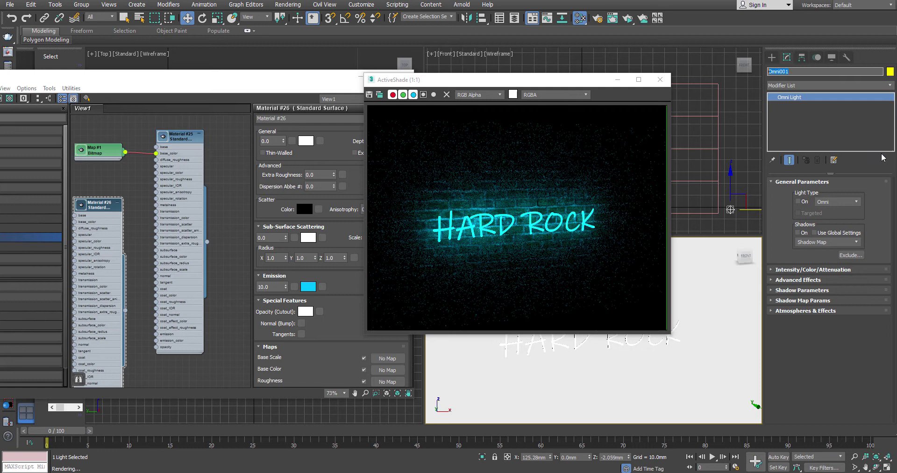
{"action": "type", "text": "Fake_Light"}
{"action": "key", "text": "Return"}
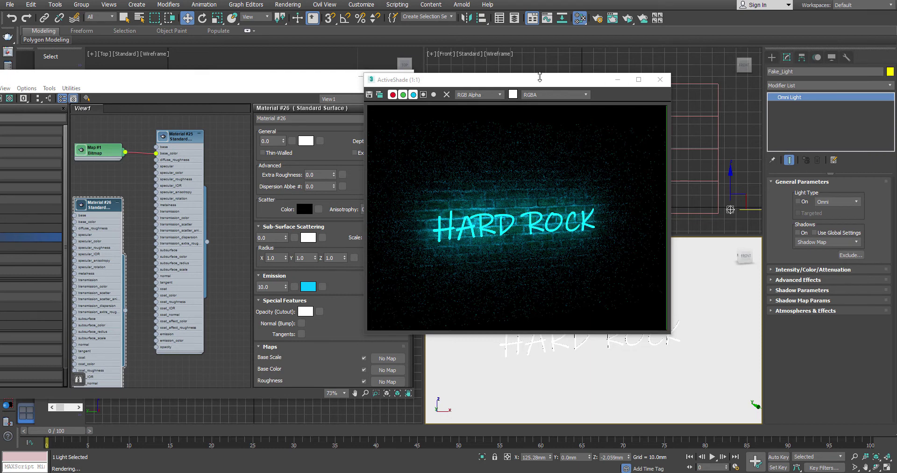
- Move the ActiveShade preview aside and bring the material editor to the front
{"action": "left_click", "coordinate": [465, 82]}
{"action": "left_click_drag", "start_coordinate": [465, 83], "coordinate": [376, 77]}
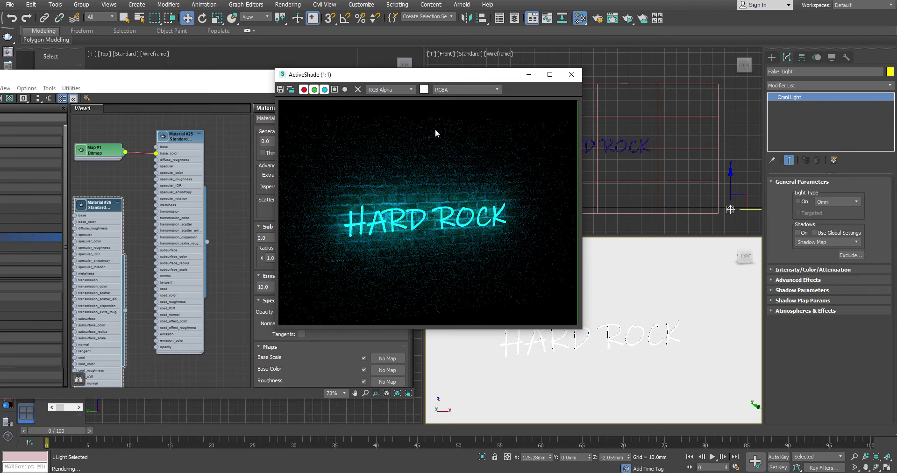
{"action": "left_click_drag", "start_coordinate": [420, 82], "coordinate": [504, 84]}
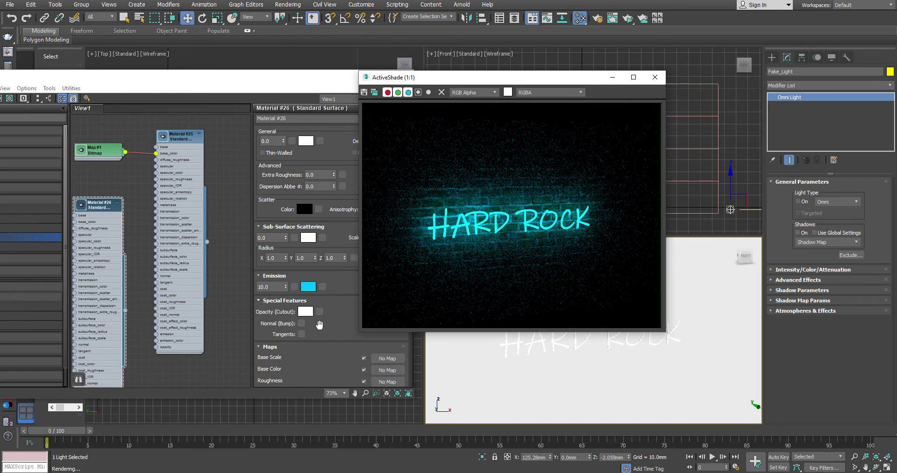
{"action": "left_click", "coordinate": [337, 322]}
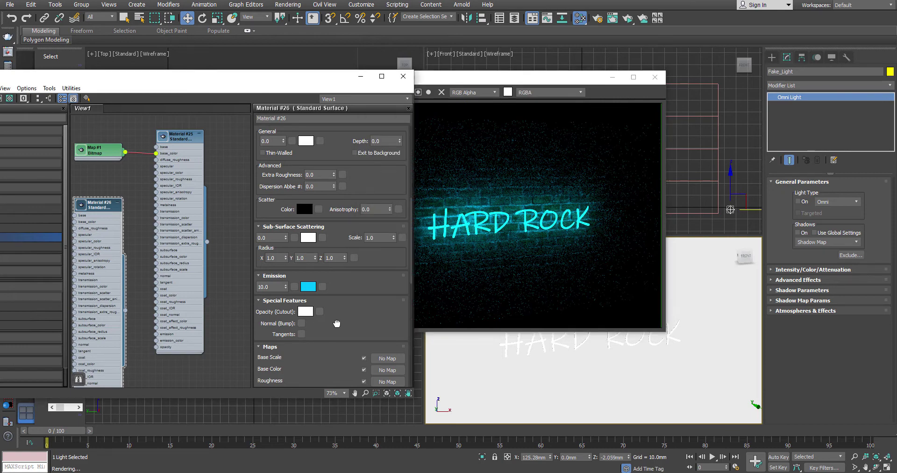
- Open Render Setup and expand Arnold's Sampling and Ray Depth settings
{"action": "left_click", "coordinate": [598, 20]}
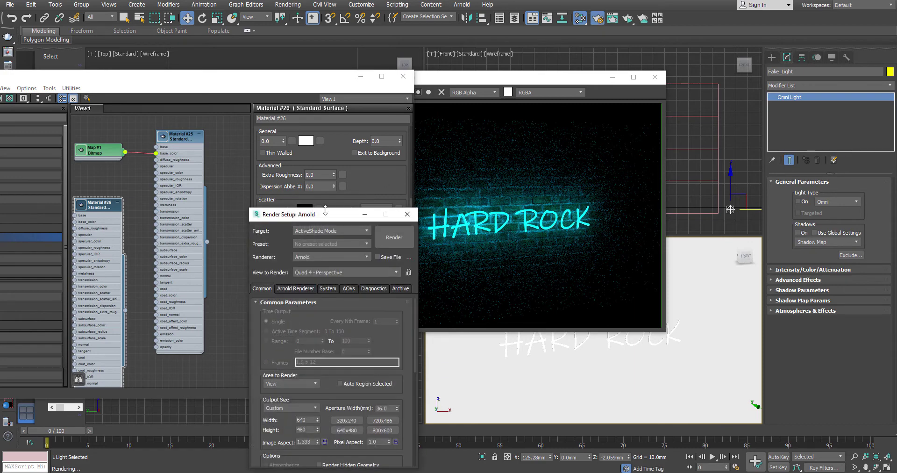
{"action": "left_click_drag", "start_coordinate": [328, 215], "coordinate": [213, 124]}
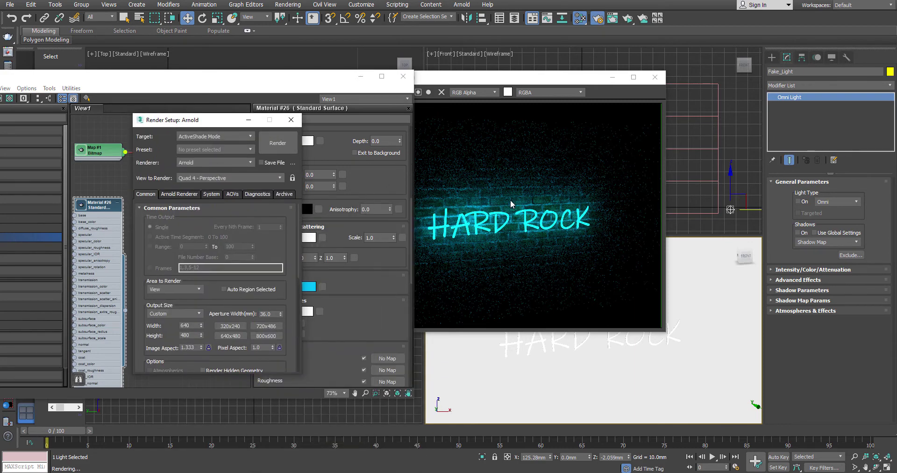
{"action": "left_click", "coordinate": [360, 77]}
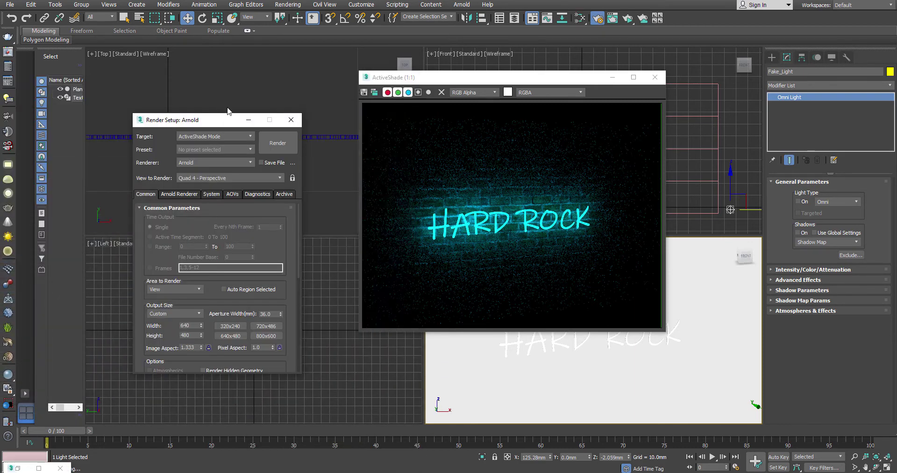
{"action": "left_click_drag", "start_coordinate": [221, 123], "coordinate": [231, 98]}
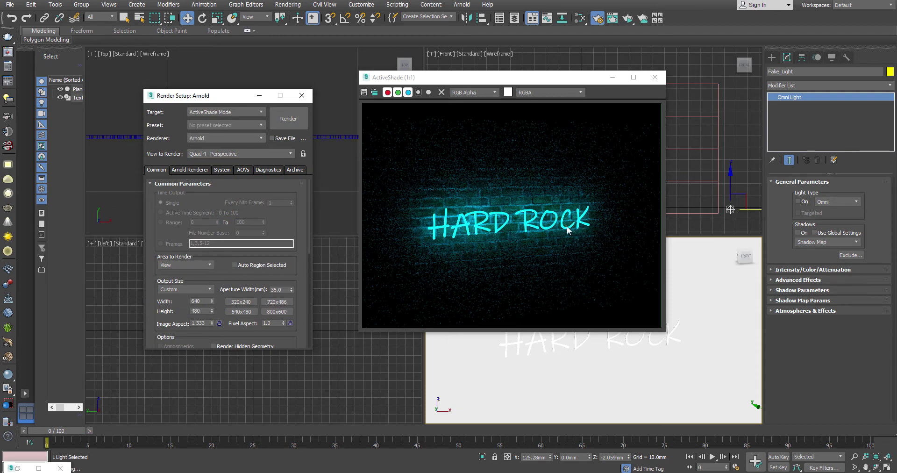
{"action": "left_click", "coordinate": [190, 170]}
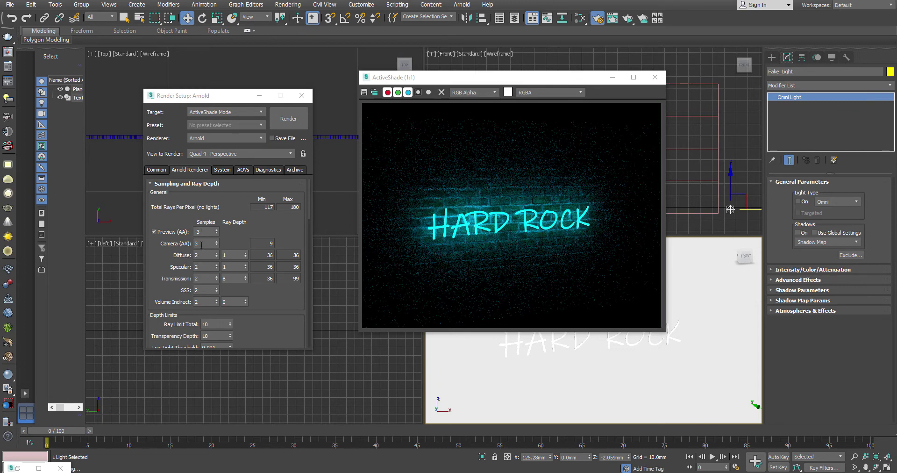
- Zero the Specular, Transmission, SSS and Volume Indirect samples and set Diffuse samples to 10
{"action": "left_click", "coordinate": [201, 268]}
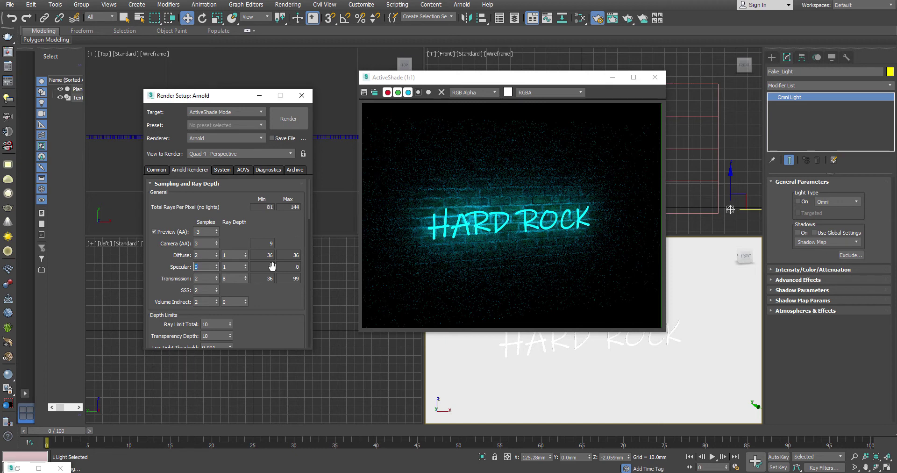
{"action": "key", "text": "Tab"}
{"action": "key", "text": "Tab"}
{"action": "type", "text": "0"}
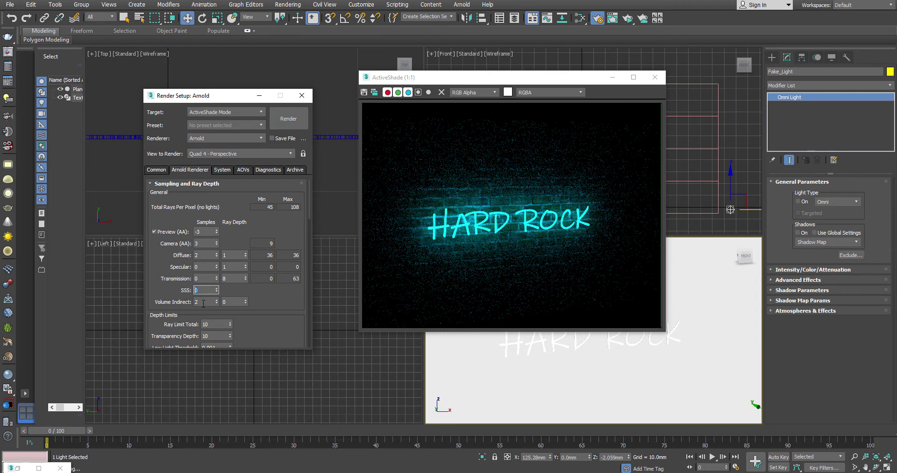
{"action": "key", "text": "Tab"}
{"action": "double_click", "coordinate": [206, 254]}
{"action": "type", "text": "10"}
{"action": "key", "text": "Return"}
{"action": "left_click_drag", "start_coordinate": [563, 81], "coordinate": [546, 87]}
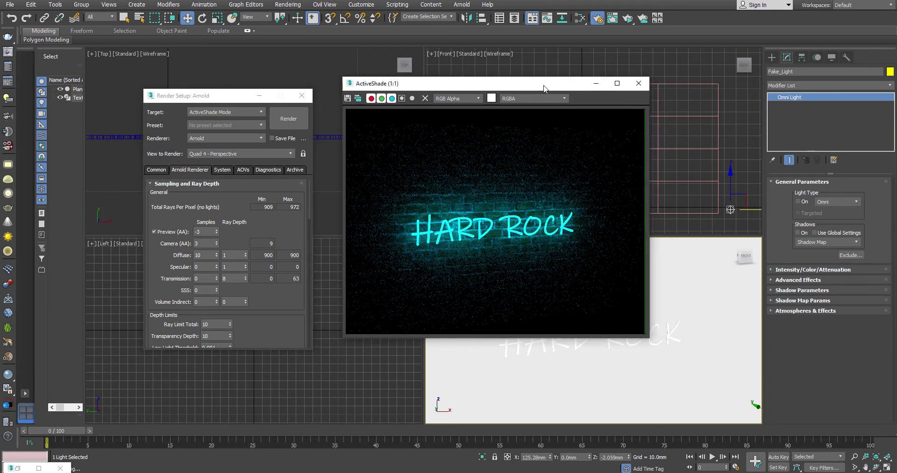
- Set Camera (AA) samples to 4, close ActiveShade, and start the production render
{"action": "left_click", "coordinate": [628, 18]}
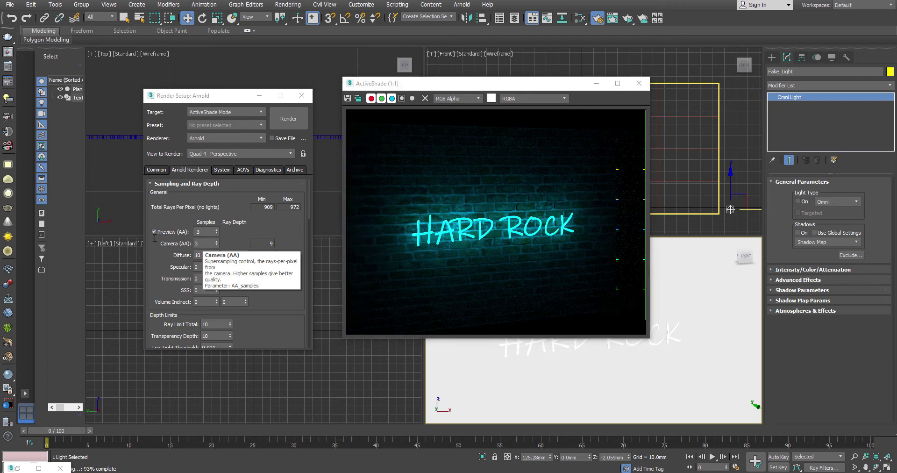
{"action": "left_click", "coordinate": [202, 244]}
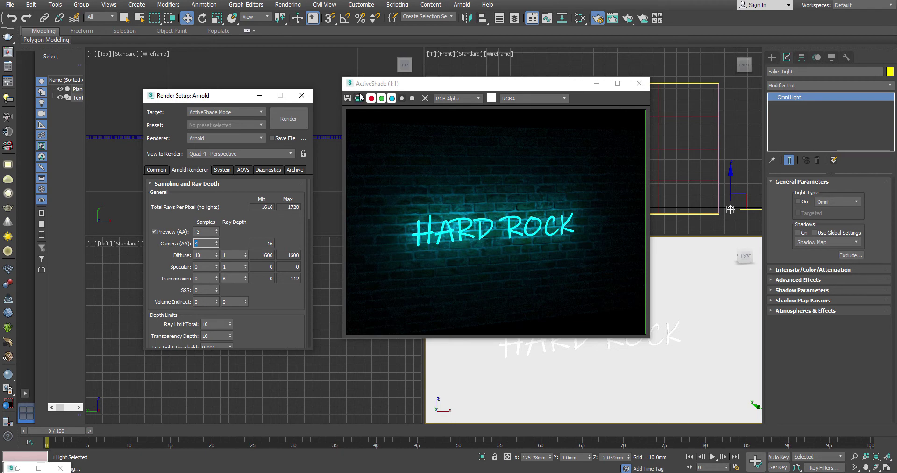
{"action": "left_click", "coordinate": [603, 125]}
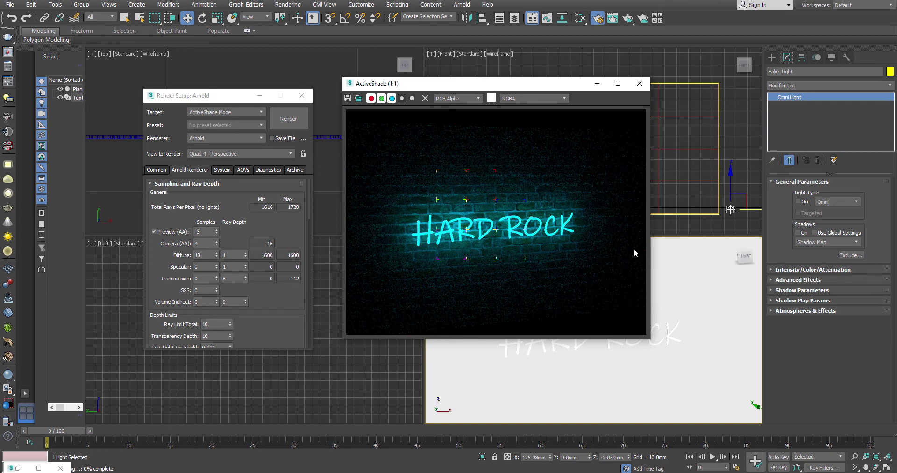
{"action": "left_click", "coordinate": [640, 83]}
{"action": "left_click_drag", "start_coordinate": [627, 18], "coordinate": [628, 65]}
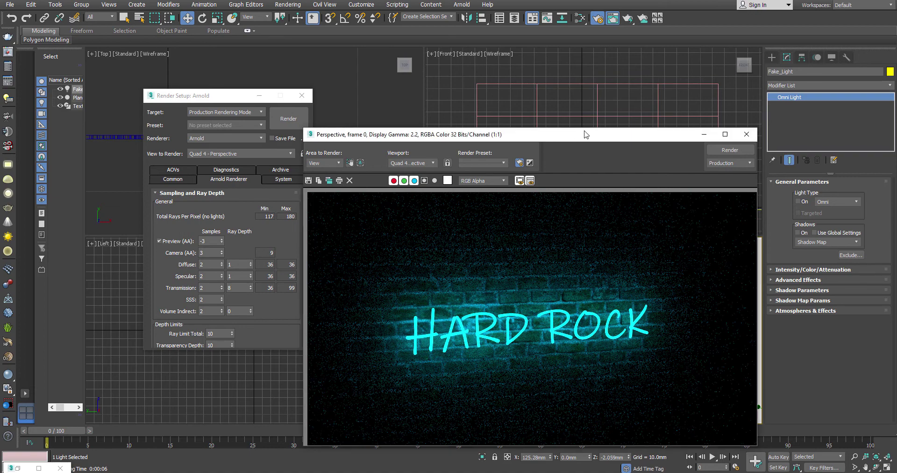
- Reset the Specular, Transmission and Volume Indirect sample counts to 0
{"action": "left_click_drag", "start_coordinate": [573, 136], "coordinate": [589, 129]}
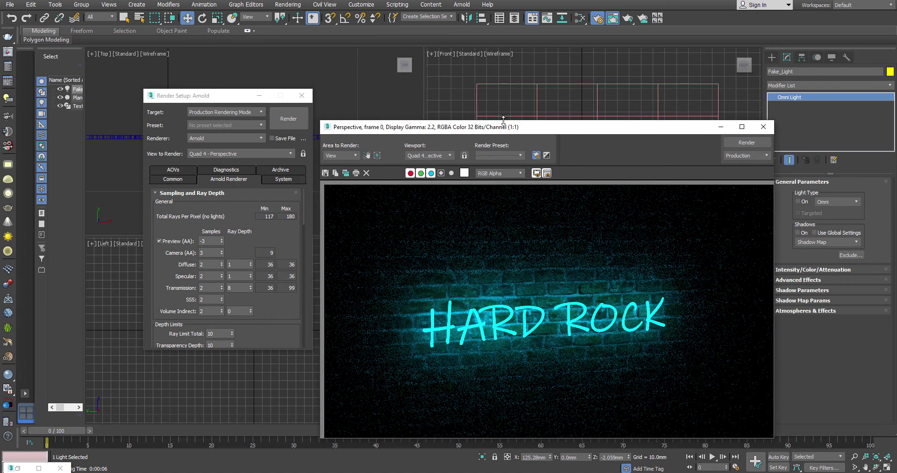
{"action": "left_click_drag", "start_coordinate": [528, 129], "coordinate": [569, 95]}
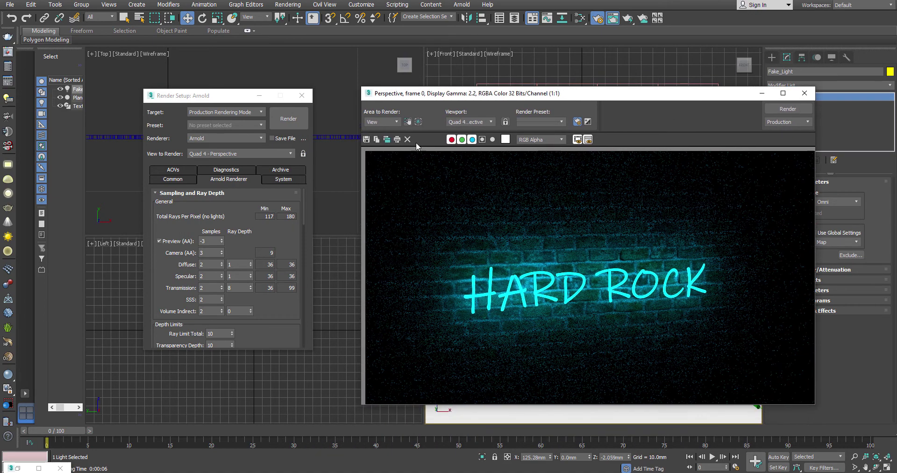
{"action": "left_click", "coordinate": [206, 274]}
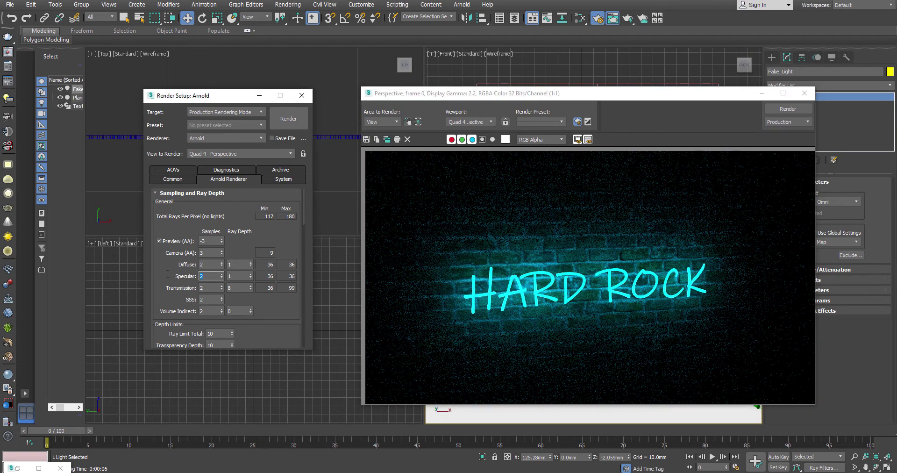
{"action": "type", "text": "0"}
{"action": "key", "text": "Tab"}
{"action": "key", "text": "Tab"}
{"action": "key", "text": "Tab"}
{"action": "key", "text": "shift+Tab"}
{"action": "type", "text": "0"}
{"action": "key", "text": "Tab"}
{"action": "key", "text": "Tab"}
{"action": "key", "text": "Tab"}
{"action": "type", "text": "0"}
- Set Diffuse samples to 10 and Camera (AA) to 4, then re-render
{"action": "left_click", "coordinate": [201, 264]}
{"action": "type", "text": "10"}
{"action": "key", "text": "Return"}
{"action": "key", "text": "shift+Tab"}
{"action": "type", "text": "4"}
{"action": "key", "text": "Return"}
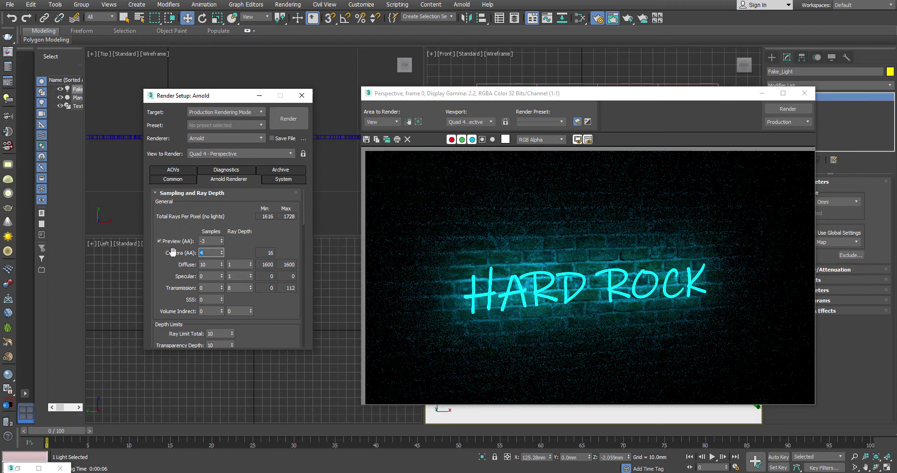
{"action": "left_click", "coordinate": [789, 108]}
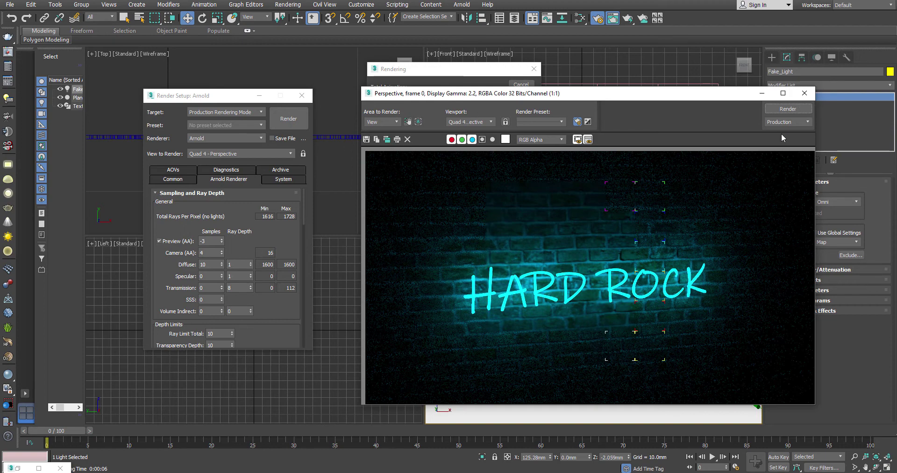
{"action": "left_click", "coordinate": [447, 69]}
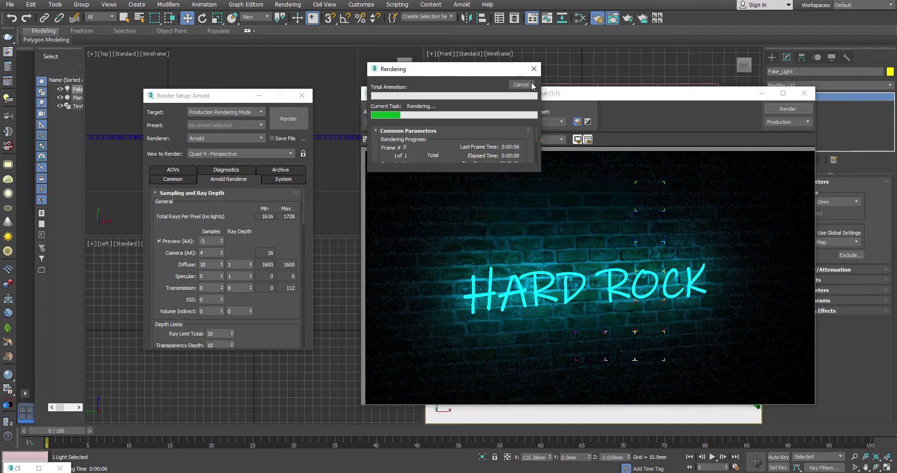
- Cancel the running render and select the HARD ROCK text in the Top view
{"action": "left_click", "coordinate": [520, 85]}
{"action": "left_click_drag", "start_coordinate": [247, 97], "coordinate": [220, 196]}
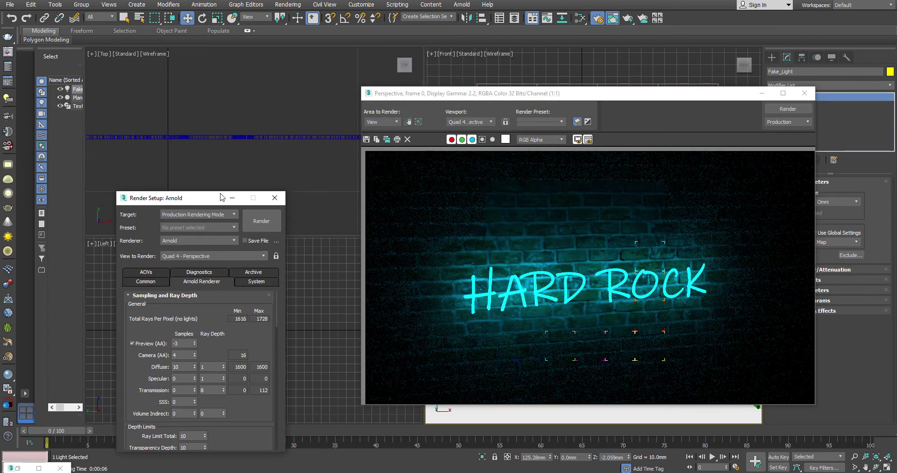
{"action": "left_click", "coordinate": [280, 138]}
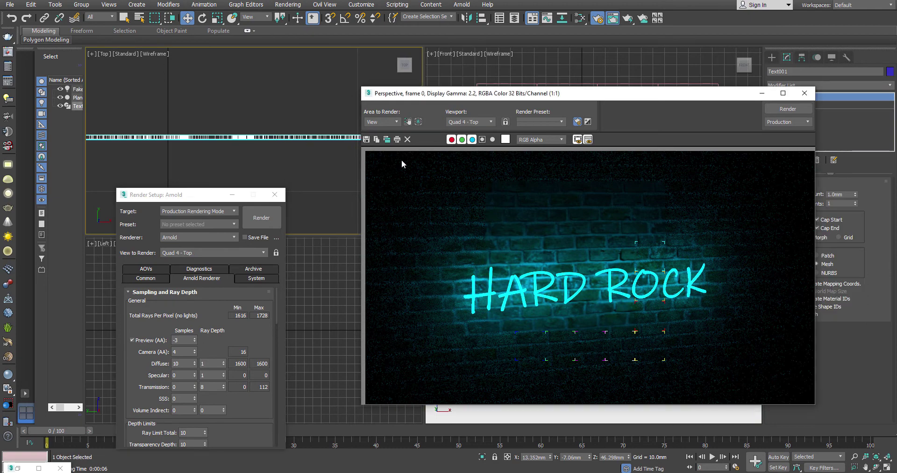
{"action": "left_click_drag", "start_coordinate": [500, 96], "coordinate": [322, 221]}
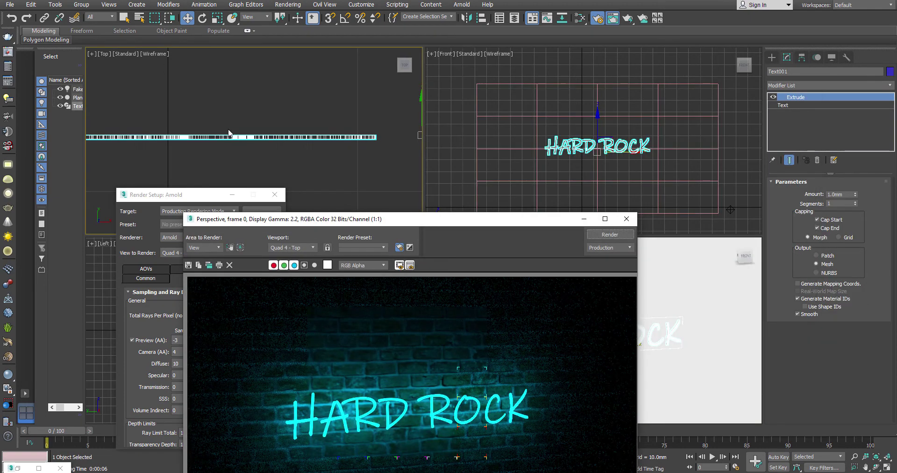
{"action": "scroll", "coordinate": [299, 116], "scroll_direction": "down", "scroll_amount": 2}
{"action": "middle_click_drag", "start_coordinate": [344, 156], "coordinate": [221, 159]}
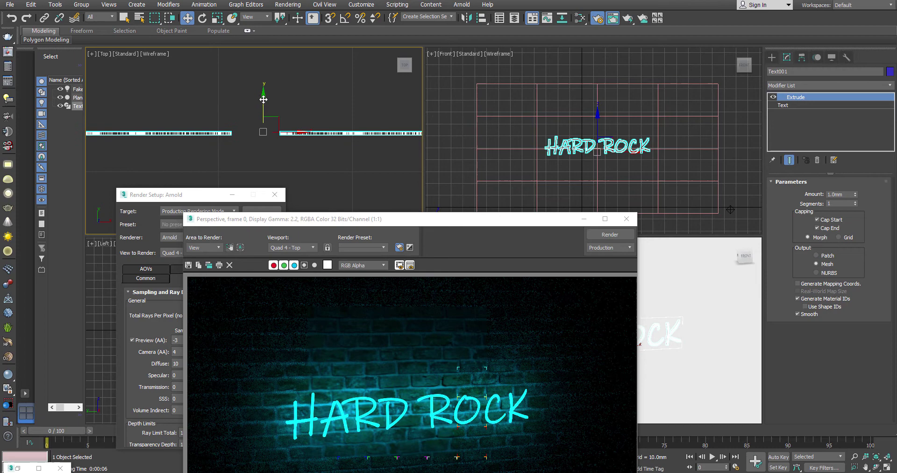
- Clone the text as Text002 with a 0.0mm extrusion amount and open the Slate Material Editor
{"action": "left_click_drag", "start_coordinate": [264, 99], "coordinate": [265, 104], "text": "shift"}
{"action": "left_click", "coordinate": [446, 277]}
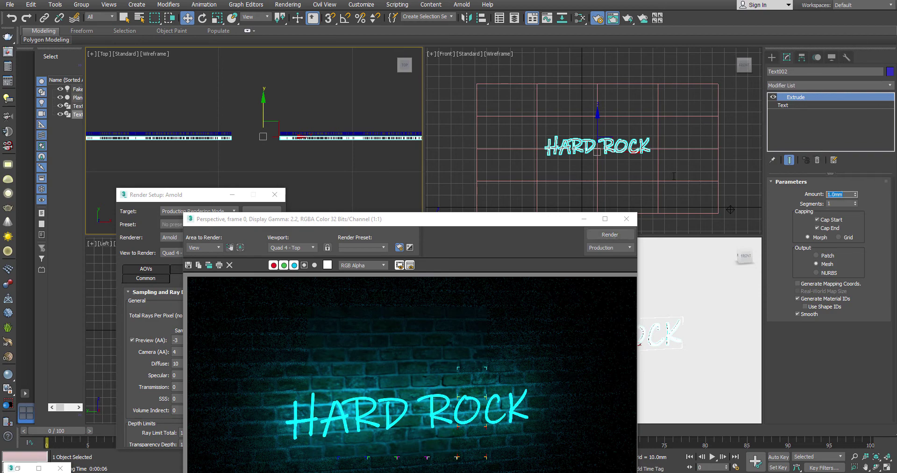
{"action": "type", "text": "0"}
{"action": "key", "text": "Return"}
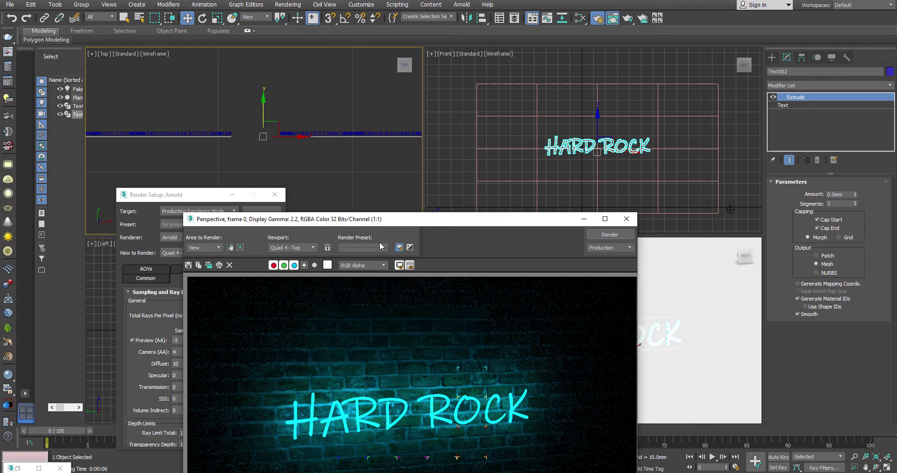
{"action": "left_click_drag", "start_coordinate": [424, 219], "coordinate": [641, 156]}
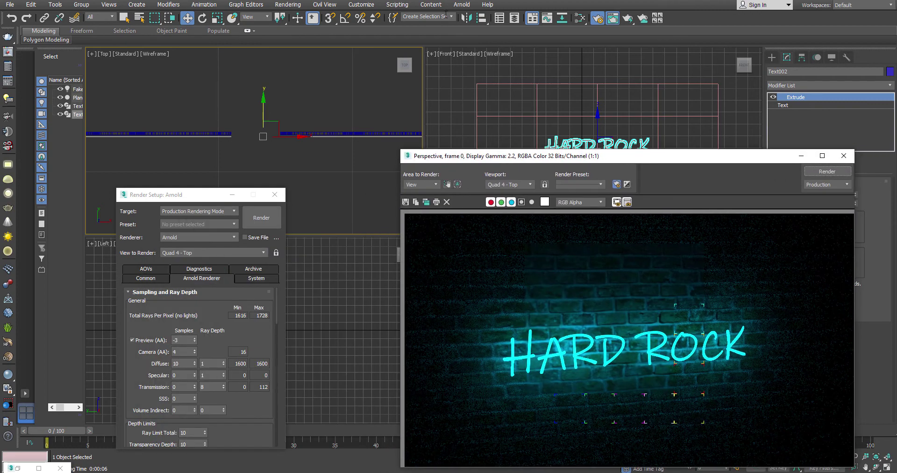
{"action": "left_click", "coordinate": [580, 18]}
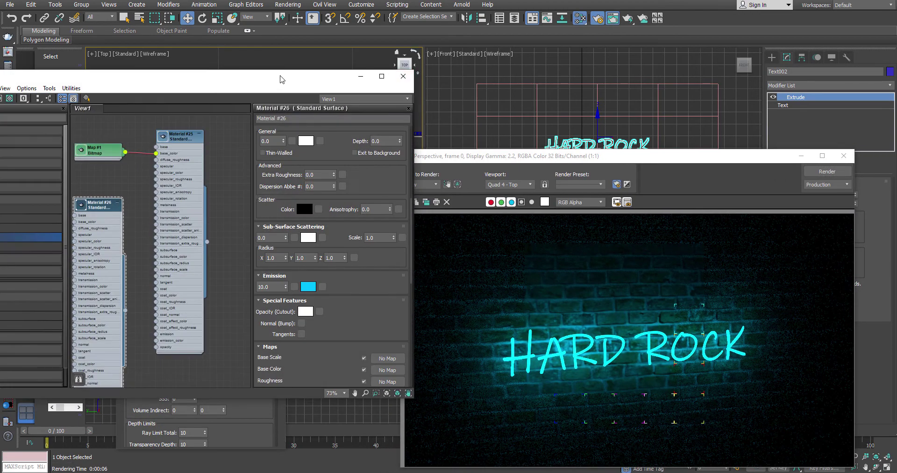
- Assign Material #27 to the flat text copy from the Slate Material Editor
{"action": "left_click_drag", "start_coordinate": [282, 79], "coordinate": [481, 70]}
{"action": "scroll", "coordinate": [374, 244], "scroll_direction": "down", "scroll_amount": 4}
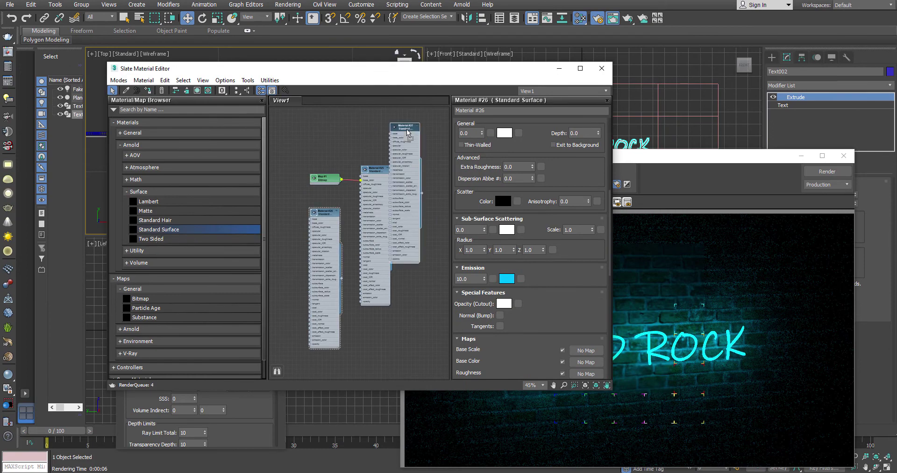
{"action": "left_click_drag", "start_coordinate": [407, 133], "coordinate": [424, 145]}
{"action": "left_click_drag", "start_coordinate": [367, 69], "coordinate": [646, 147]}
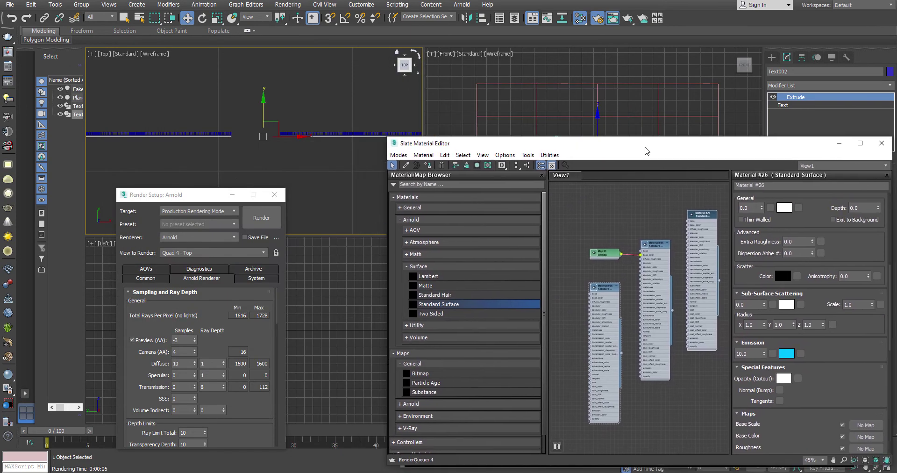
{"action": "right_click", "coordinate": [705, 217]}
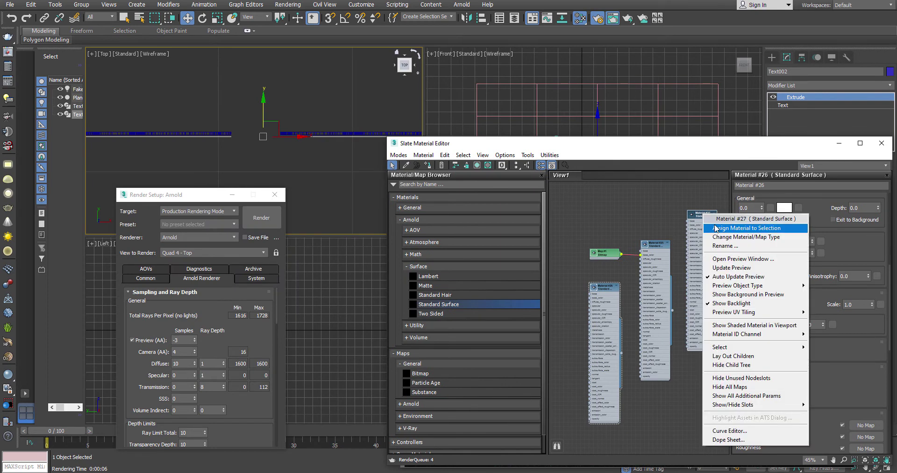
{"action": "left_click", "coordinate": [716, 228]}
- Move the editor windows aside and render the Top view
{"action": "left_click_drag", "start_coordinate": [703, 149], "coordinate": [243, 160]}
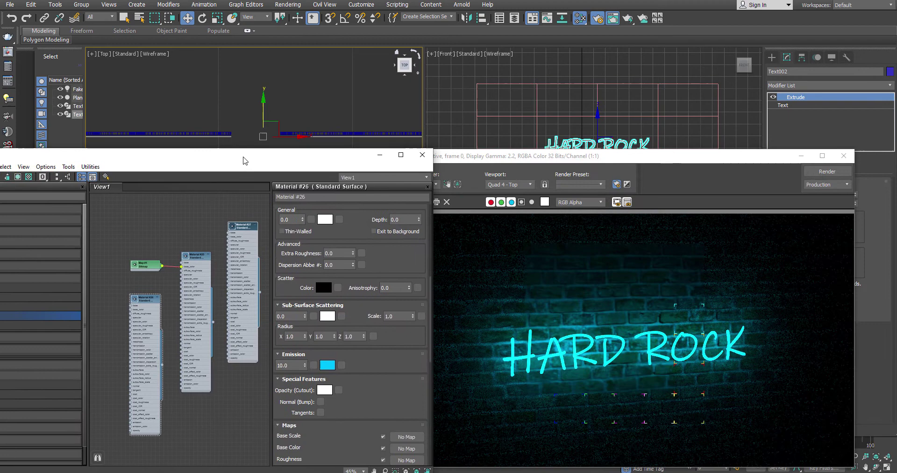
{"action": "left_click_drag", "start_coordinate": [607, 161], "coordinate": [478, 90]}
{"action": "left_click", "coordinate": [674, 97]}
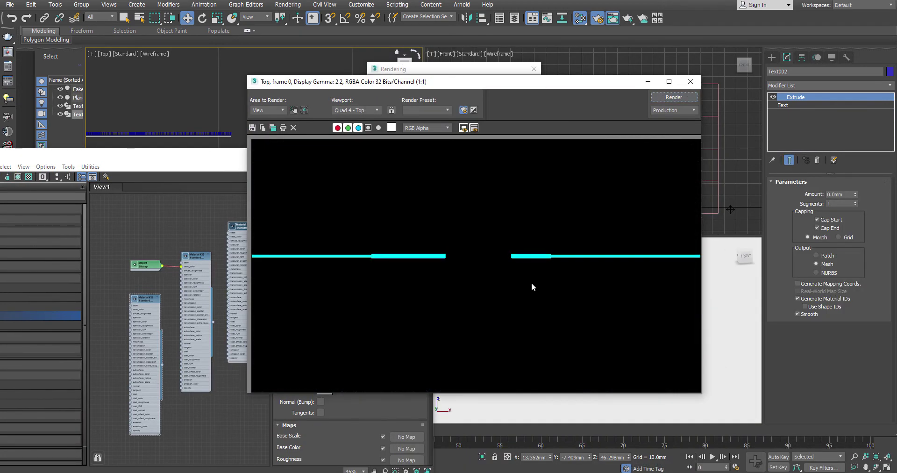
- Close the Top-view render, then render and close the Perspective view
{"action": "left_click", "coordinate": [692, 82]}
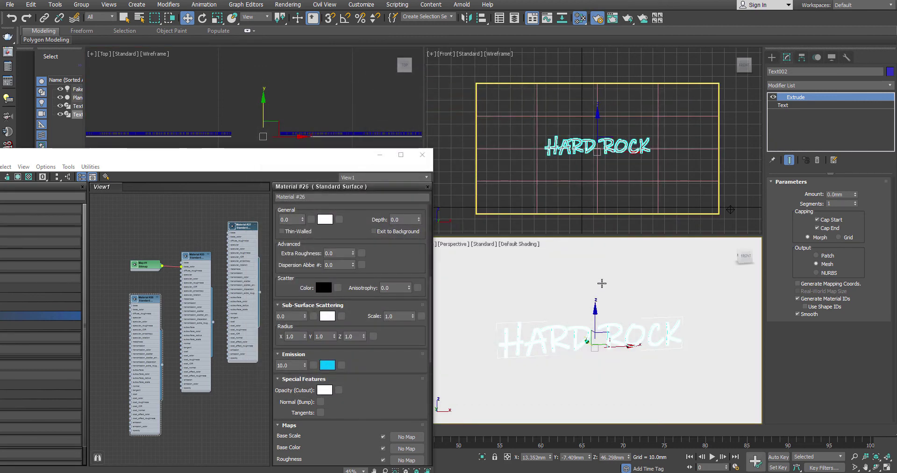
{"action": "right_click", "coordinate": [620, 282]}
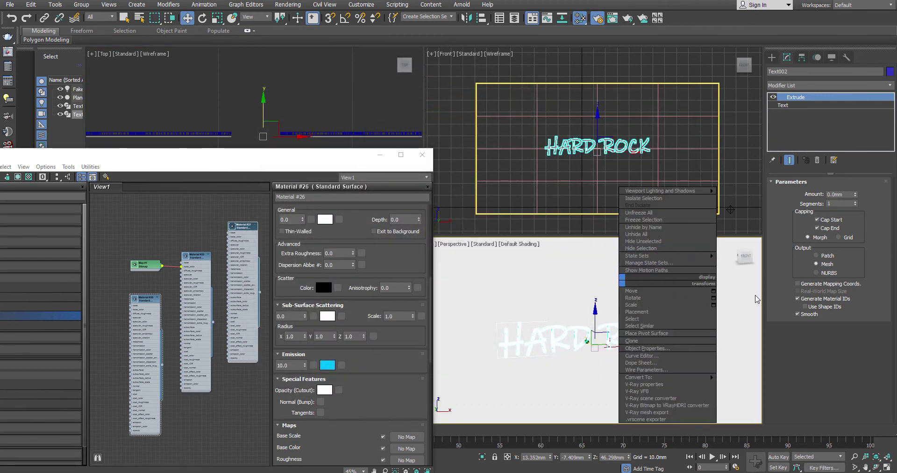
{"action": "left_click", "coordinate": [614, 19]}
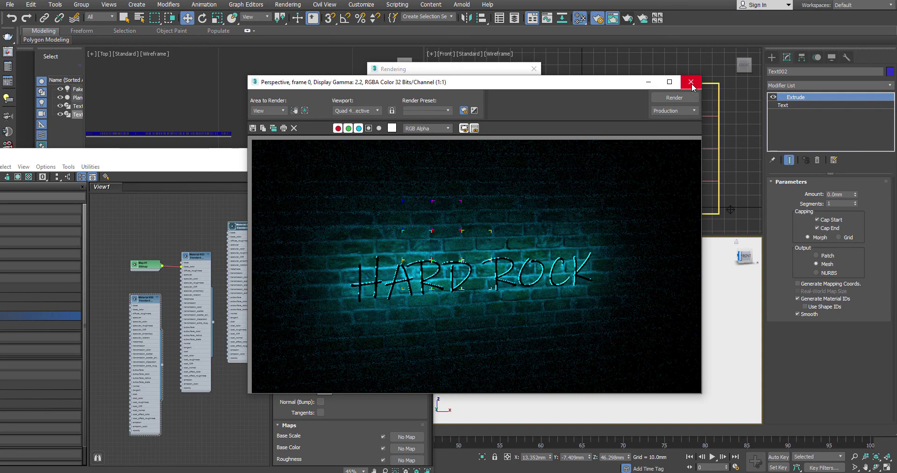
{"action": "left_click", "coordinate": [692, 83]}
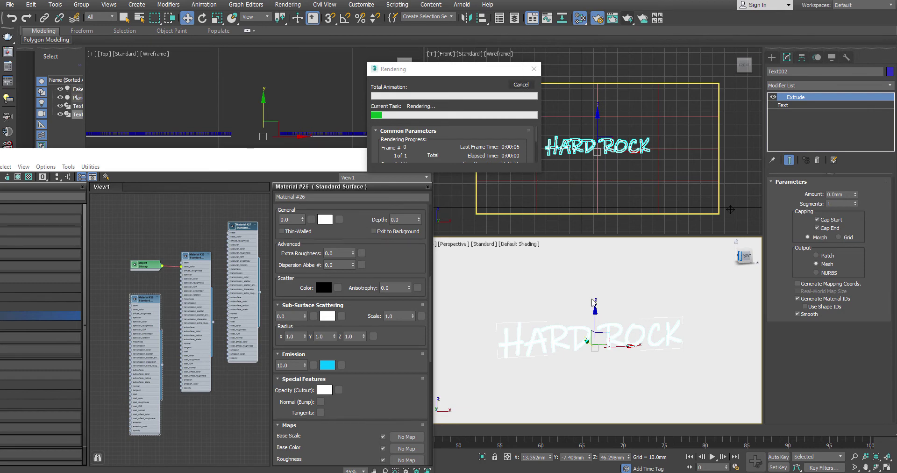
- Nudge the flat text copy slightly along Y and reframe the Perspective view on the text
{"action": "middle_click_drag", "start_coordinate": [623, 375], "coordinate": [614, 283], "text": "alt"}
{"action": "left_click_drag", "start_coordinate": [594, 310], "coordinate": [595, 308]}
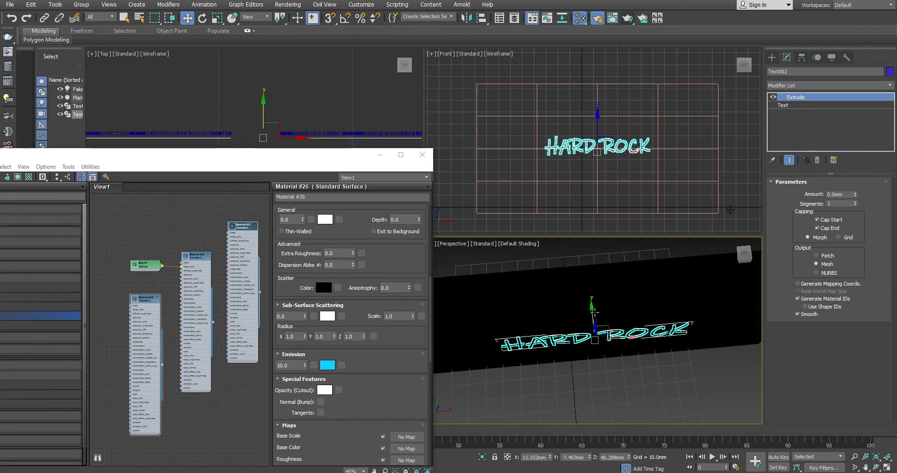
{"action": "middle_click_drag", "start_coordinate": [595, 308], "coordinate": [633, 255], "text": "alt"}
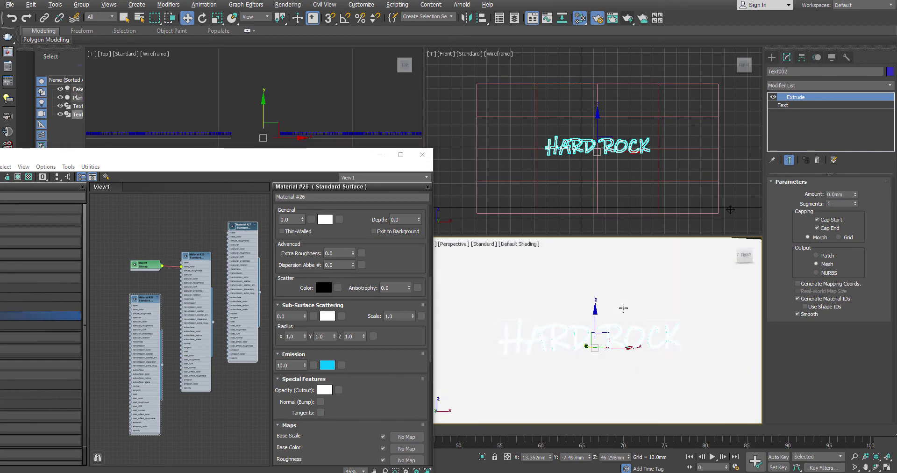
{"action": "middle_click_drag", "start_coordinate": [625, 307], "coordinate": [639, 306]}
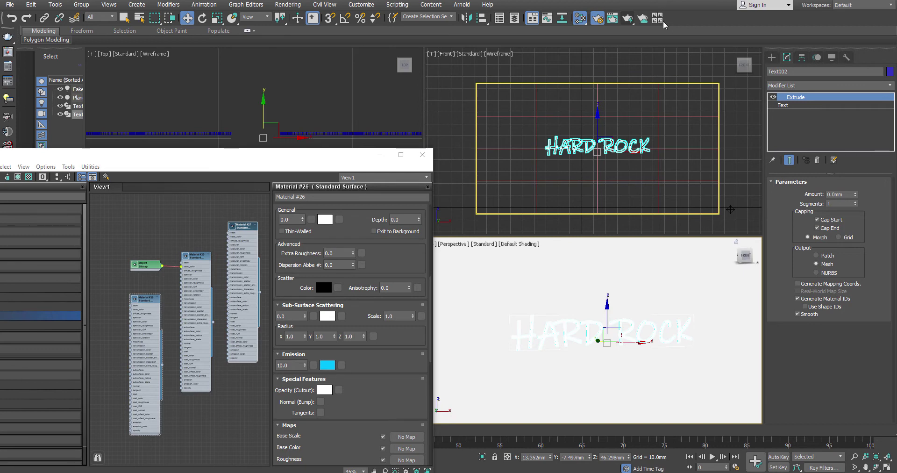
- Test-render the perspective view again, then close the frame window and cancel the render
{"action": "left_click", "coordinate": [628, 18]}
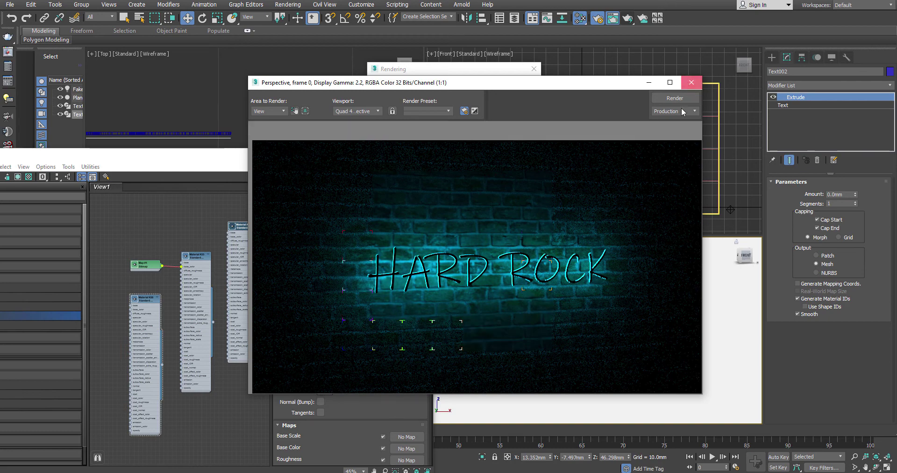
{"action": "left_click", "coordinate": [692, 84]}
{"action": "left_click", "coordinate": [522, 86]}
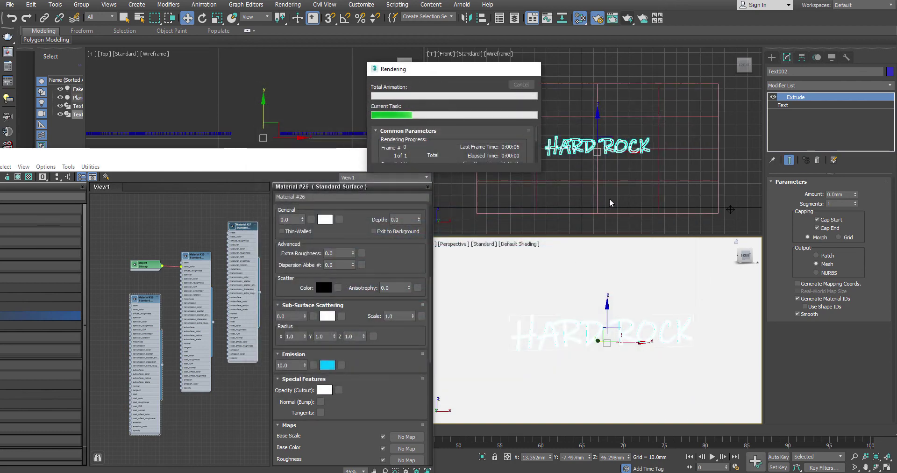
{"action": "key", "text": "Delete"}
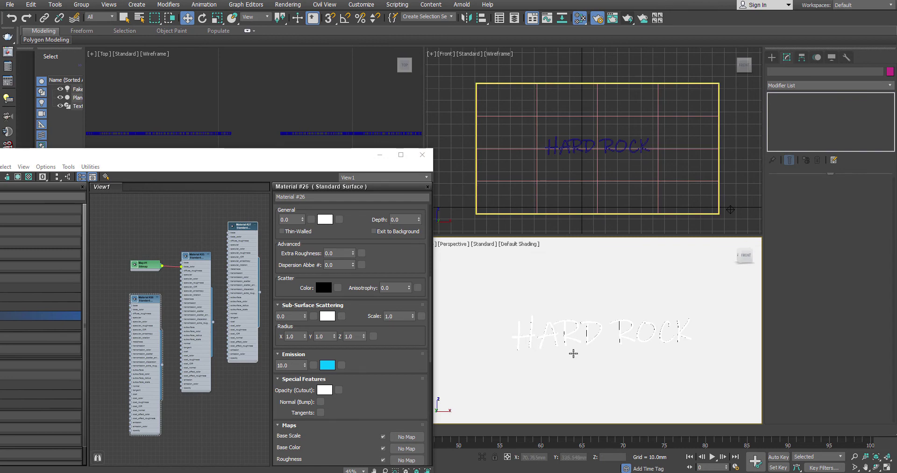
{"action": "left_click", "coordinate": [586, 334]}
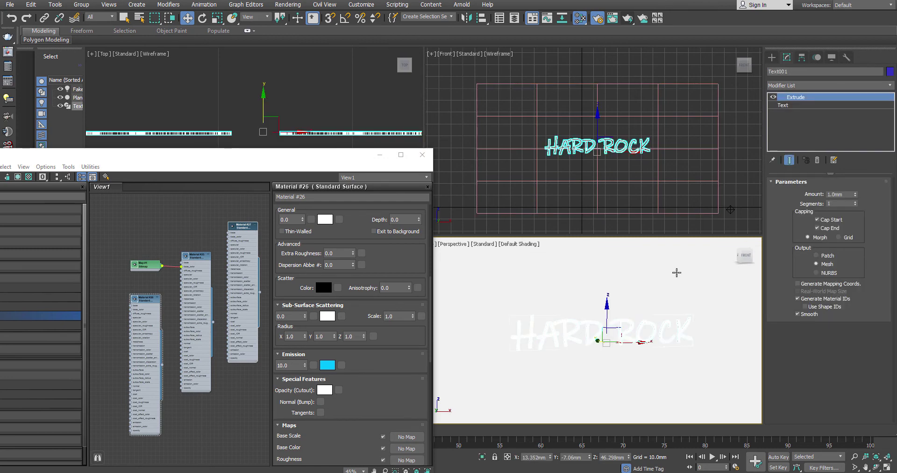
{"action": "left_click", "coordinate": [628, 19]}
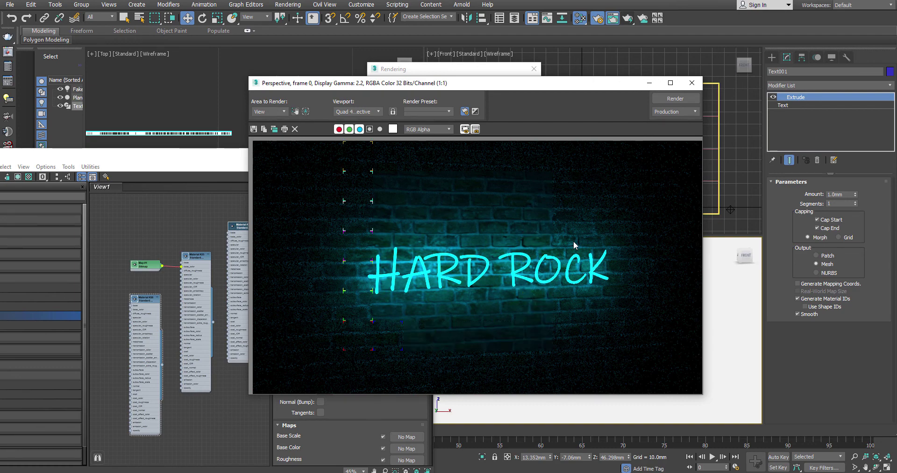
{"action": "left_click", "coordinate": [675, 98]}
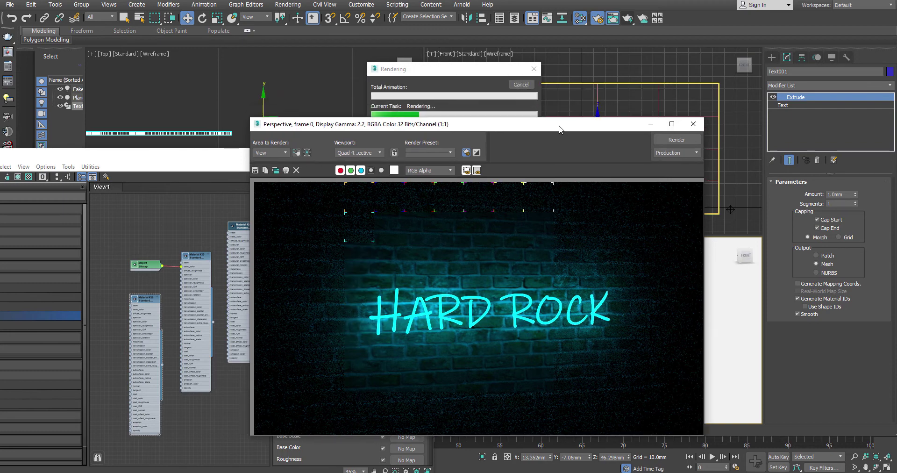
{"action": "left_click", "coordinate": [693, 124]}
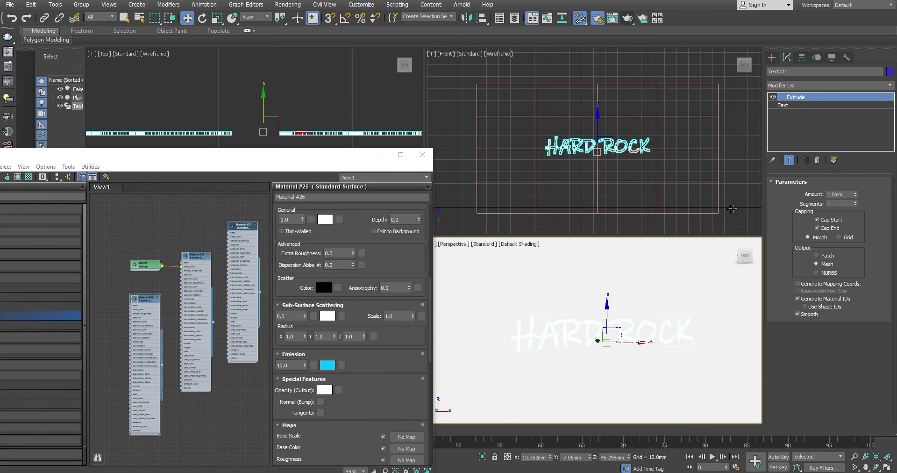
- Delete Fake_Light and start creating an Arnold Light from the Arnold light category
{"action": "left_click", "coordinate": [731, 209]}
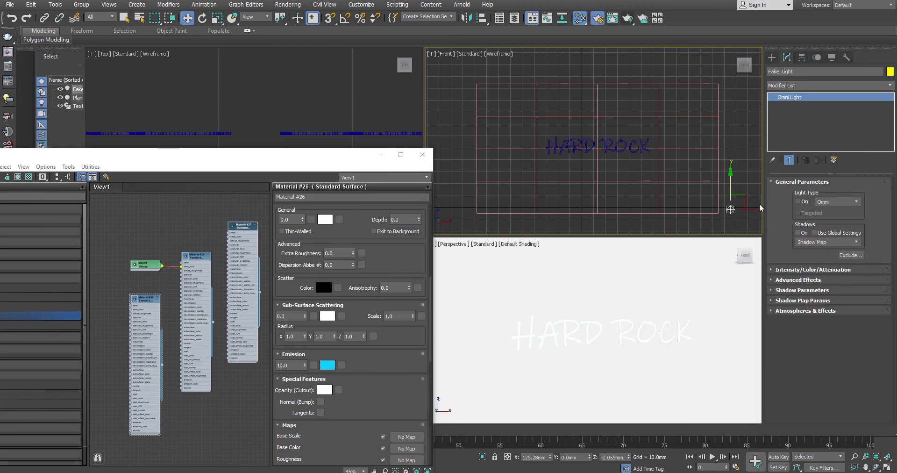
{"action": "key", "text": "Delete"}
{"action": "left_click", "coordinate": [772, 57]}
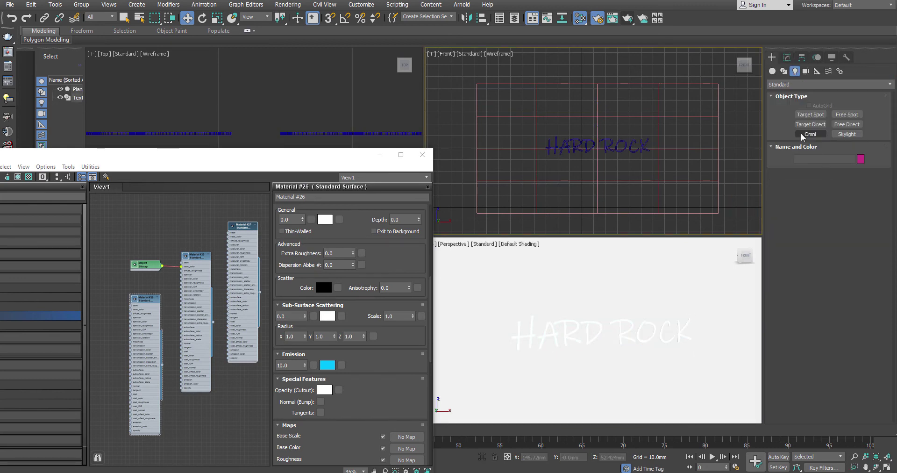
{"action": "left_click", "coordinate": [809, 86]}
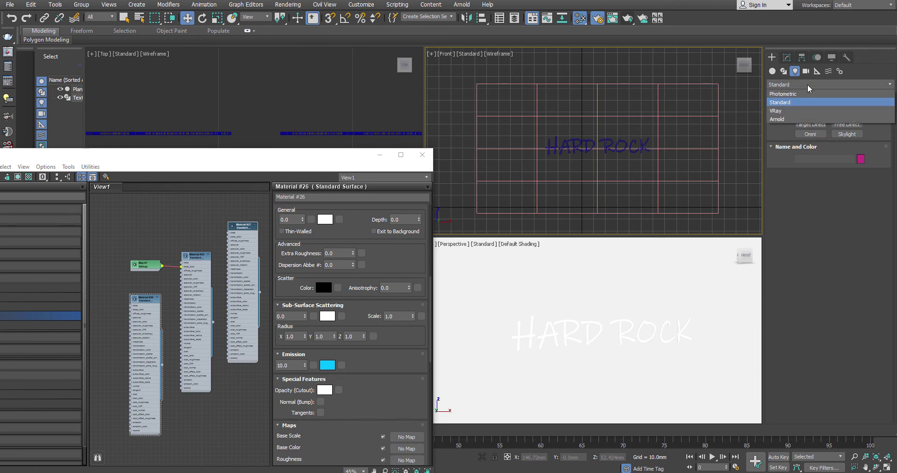
{"action": "left_click", "coordinate": [797, 120]}
{"action": "left_click", "coordinate": [811, 114]}
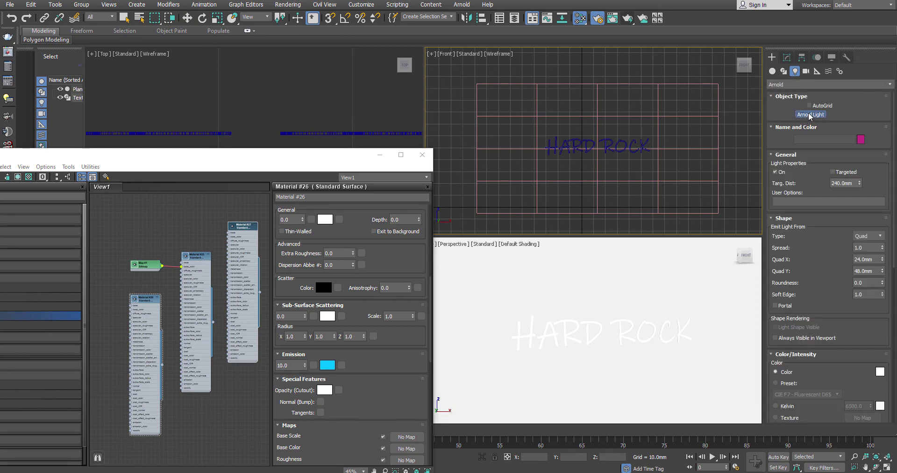
- Place the Arnold light at the HARD ROCK text and move it in front of the wall
{"action": "left_click", "coordinate": [598, 143]}
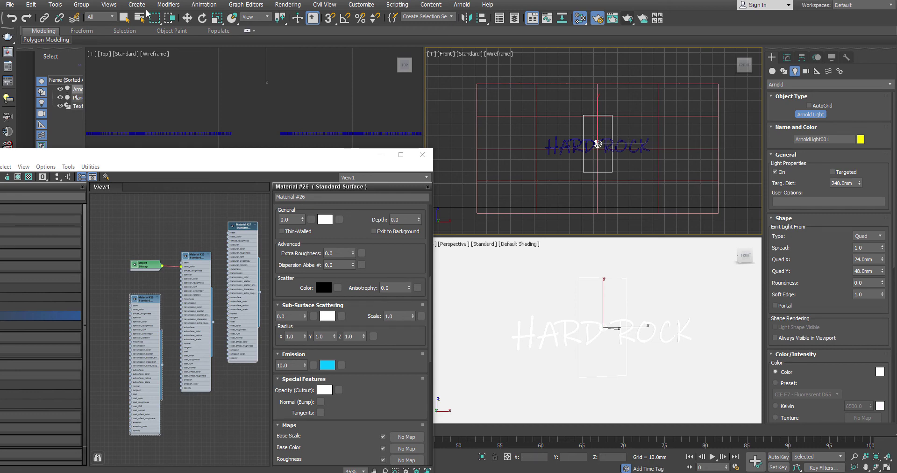
{"action": "scroll", "coordinate": [285, 105], "scroll_direction": "down", "scroll_amount": 8}
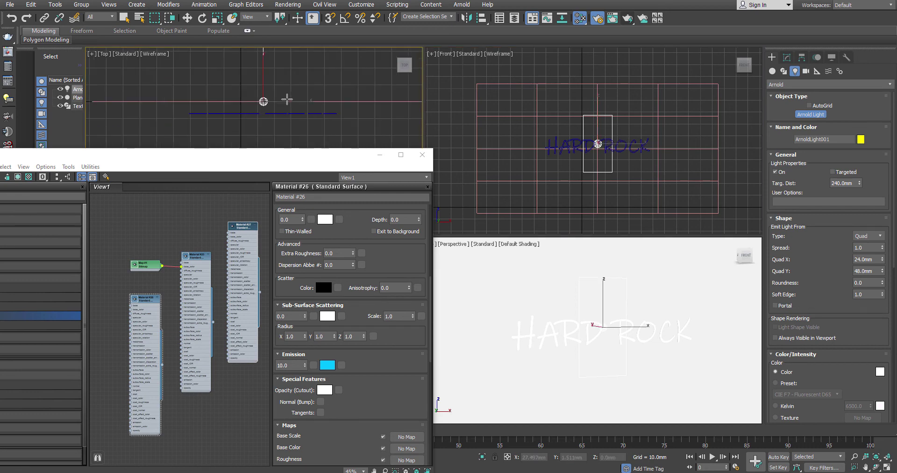
{"action": "key", "text": "w"}
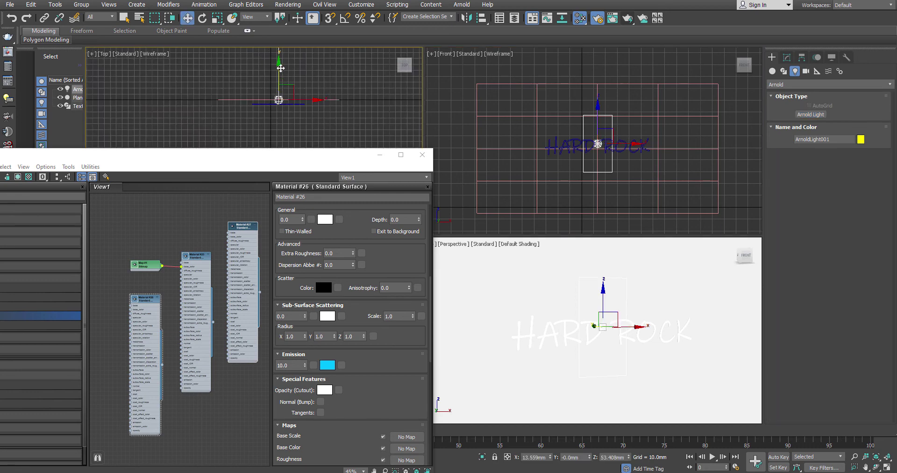
{"action": "left_click_drag", "start_coordinate": [279, 68], "coordinate": [280, 108]}
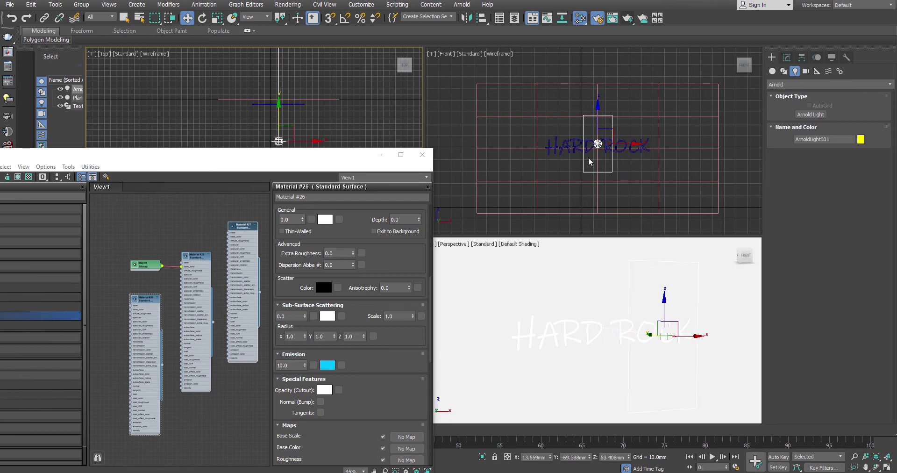
- Set ArnoldLight001's Shape Type to Mesh, using Text001 as the emitting mesh
{"action": "left_click", "coordinate": [788, 60]}
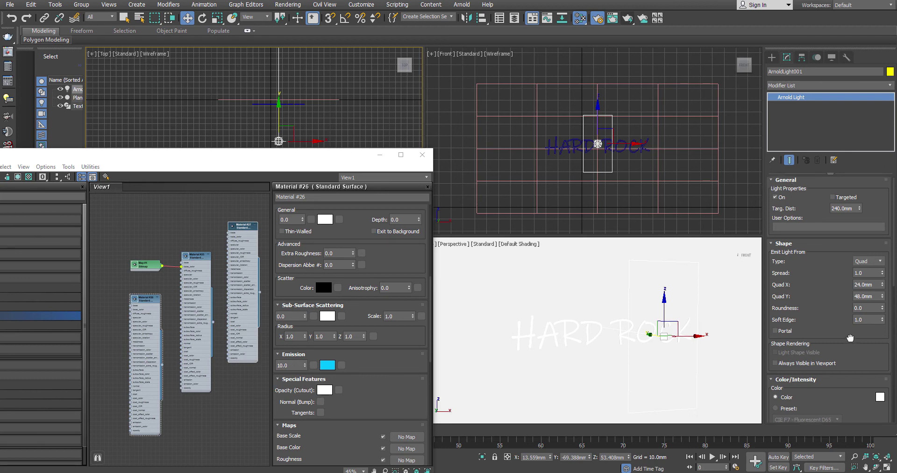
{"action": "left_click_drag", "start_coordinate": [848, 346], "coordinate": [846, 266]}
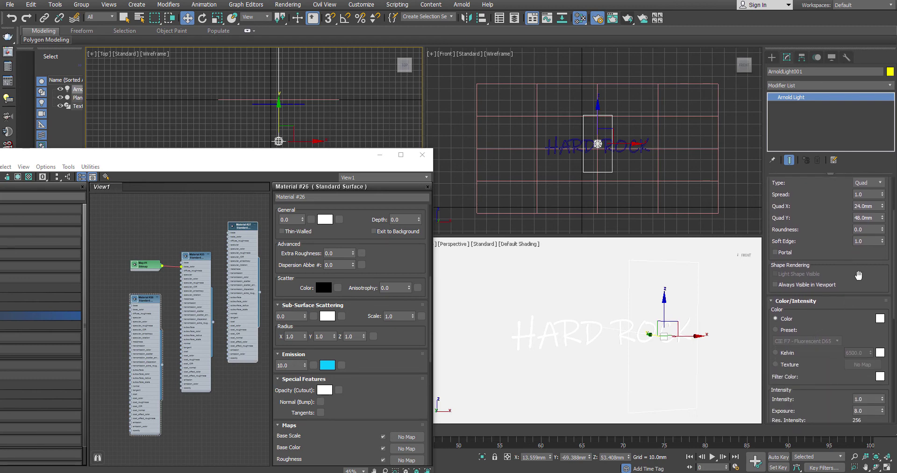
{"action": "left_click_drag", "start_coordinate": [853, 261], "coordinate": [853, 312]}
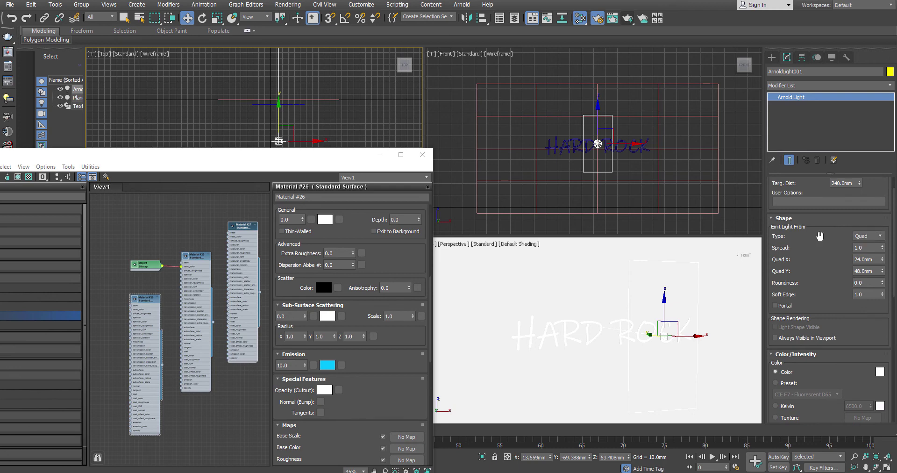
{"action": "left_click", "coordinate": [877, 236]}
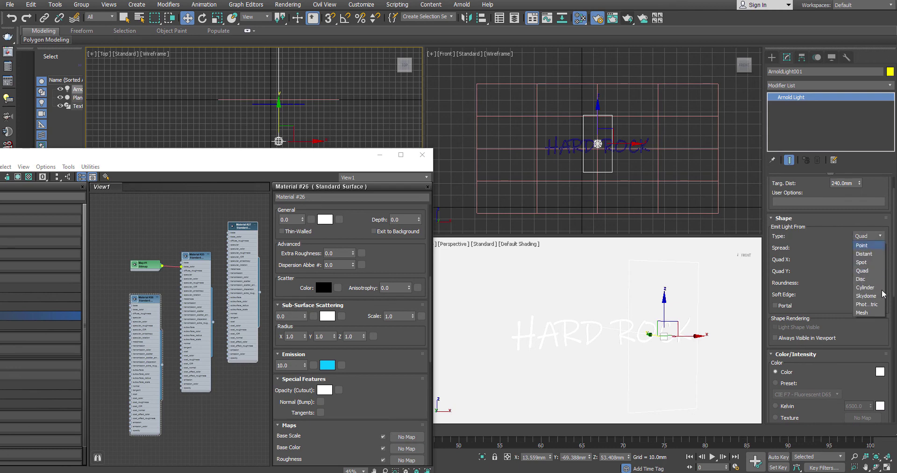
{"action": "left_click", "coordinate": [877, 314]}
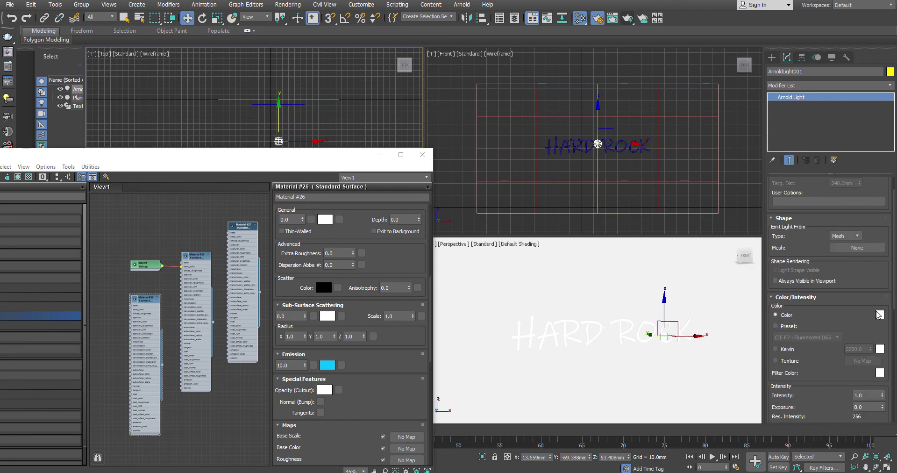
{"action": "left_click", "coordinate": [855, 248]}
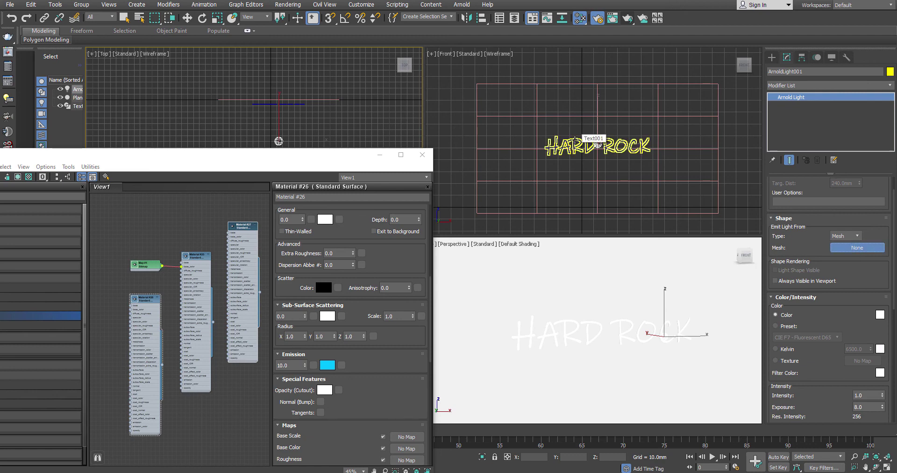
{"action": "left_click", "coordinate": [598, 143]}
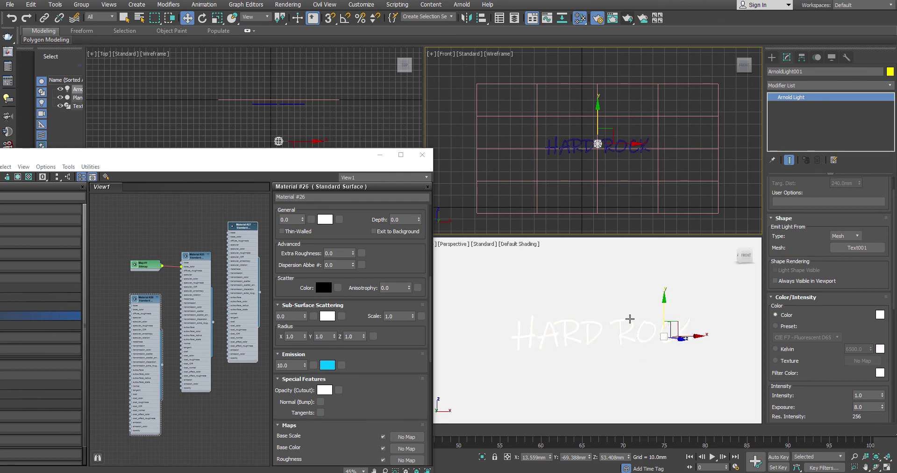
{"action": "middle_click", "coordinate": [630, 319]}
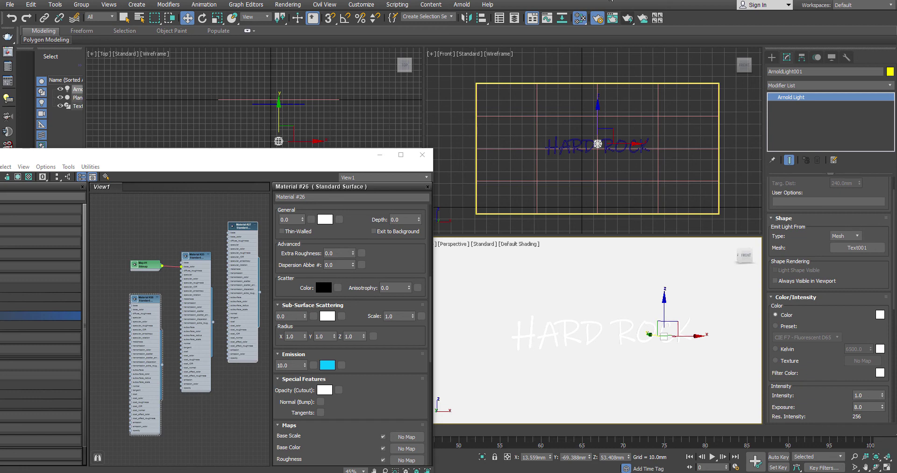
- Render the Perspective view to show the glowing cyan text, then reposition the rendered frame window
{"action": "left_click", "coordinate": [628, 19]}
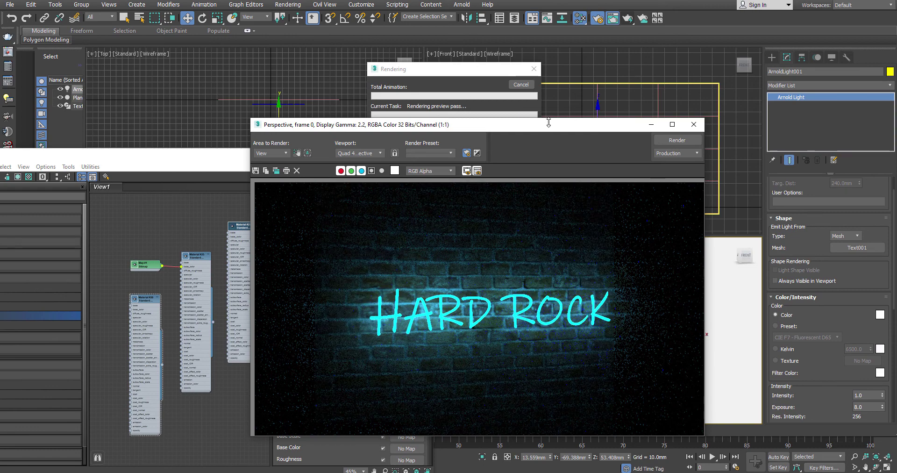
{"action": "left_click_drag", "start_coordinate": [351, 130], "coordinate": [138, 131]}
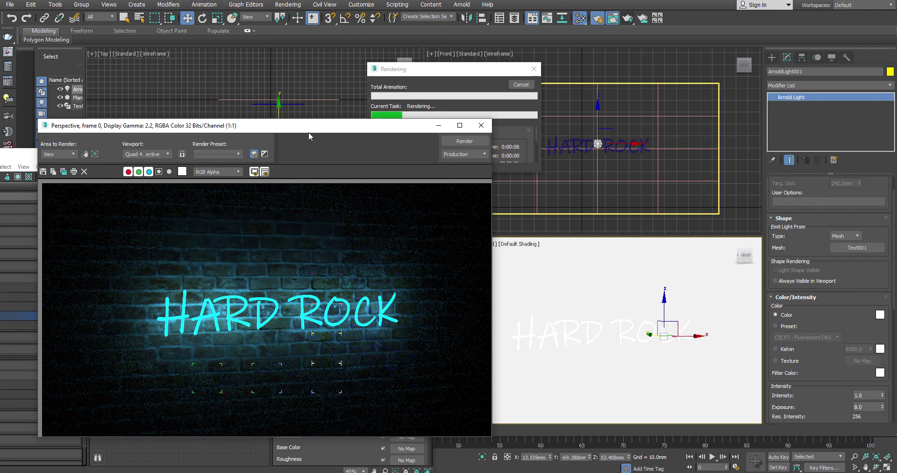
{"action": "left_click_drag", "start_coordinate": [590, 113], "coordinate": [615, 113]}
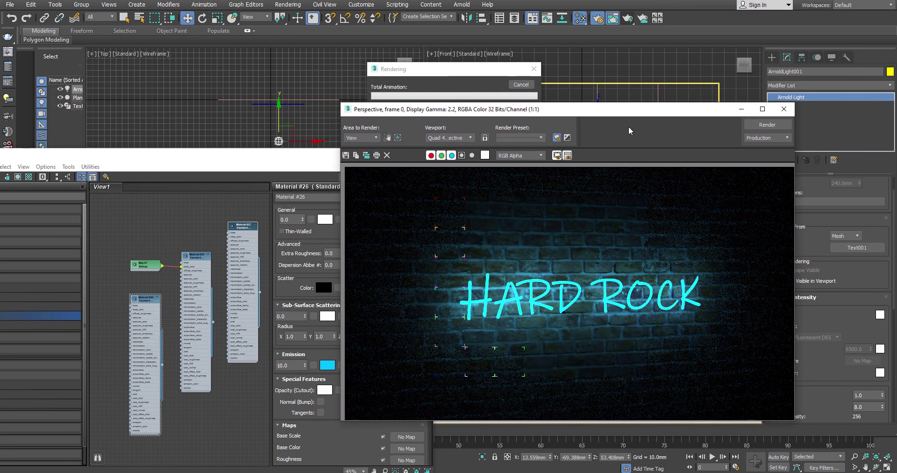
{"action": "left_click_drag", "start_coordinate": [662, 116], "coordinate": [579, 118]}
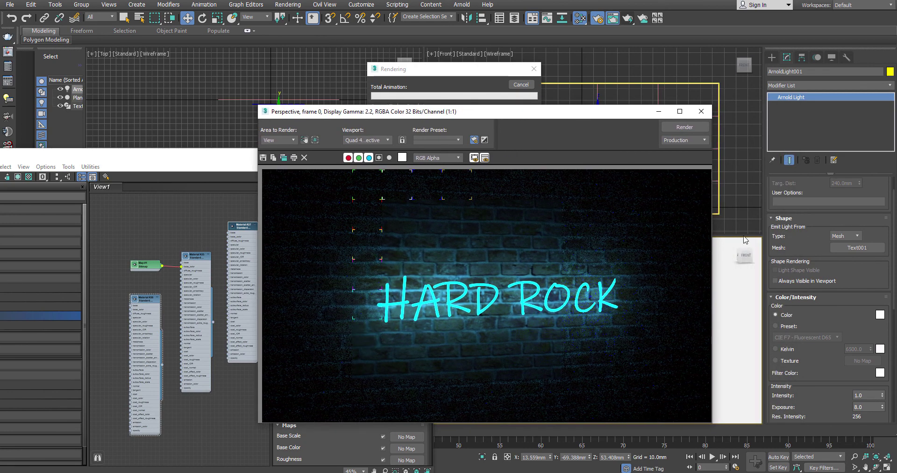